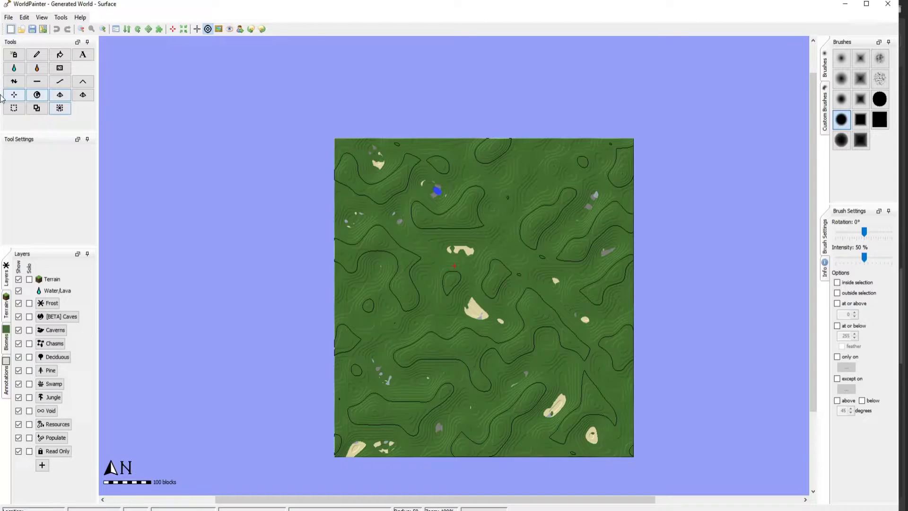
Select Raise/Lower and try square and round brush strokes, raising mounds and a pool top-left.
click(14, 81)
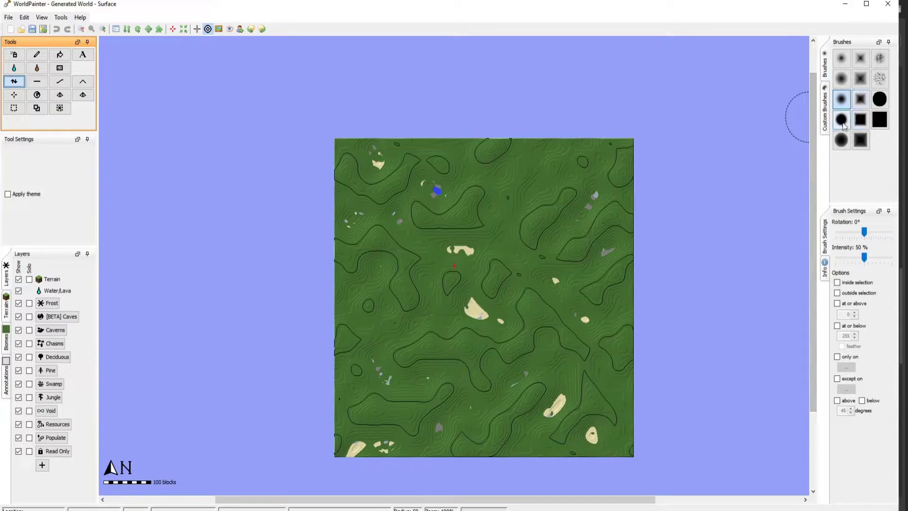
click(876, 124)
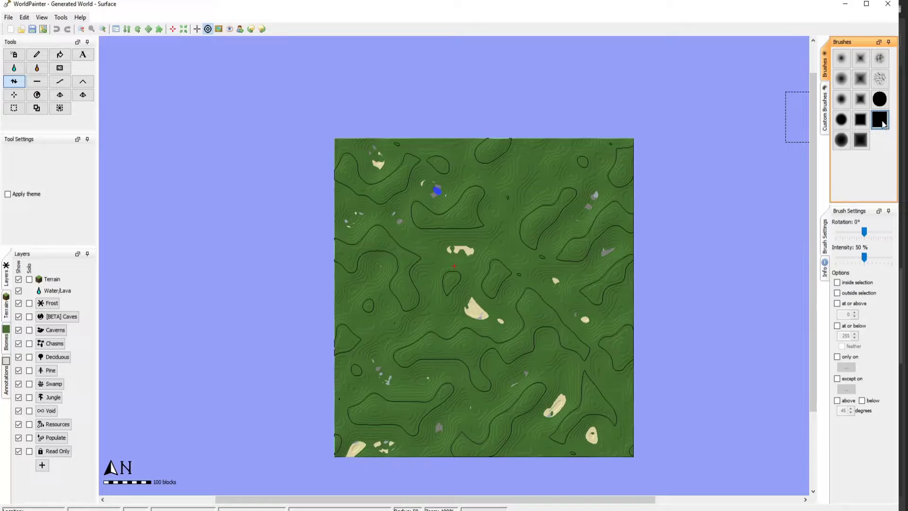
drag(864, 258, 885, 258)
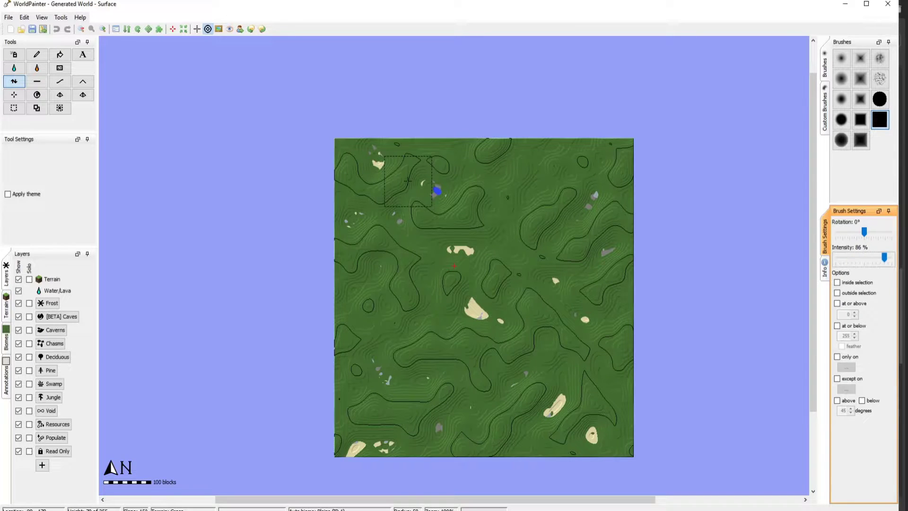
mouse_move(408, 180)
mouse_down()
mouse_move(505, 160)
mouse_move(477, 150)
mouse_move(396, 166)
mouse_move(373, 213)
mouse_up()
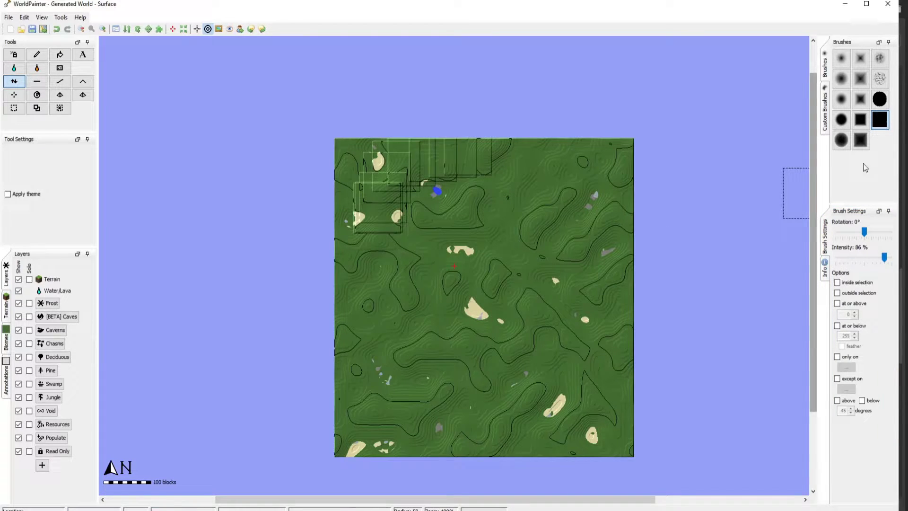
click(842, 120)
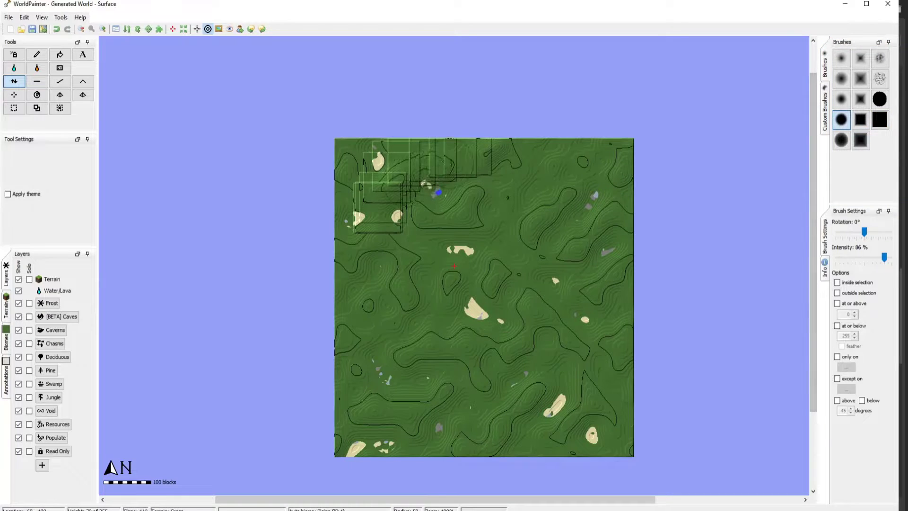
mouse_move(468, 152)
mouse_down()
mouse_move(486, 144)
mouse_move(419, 146)
mouse_up()
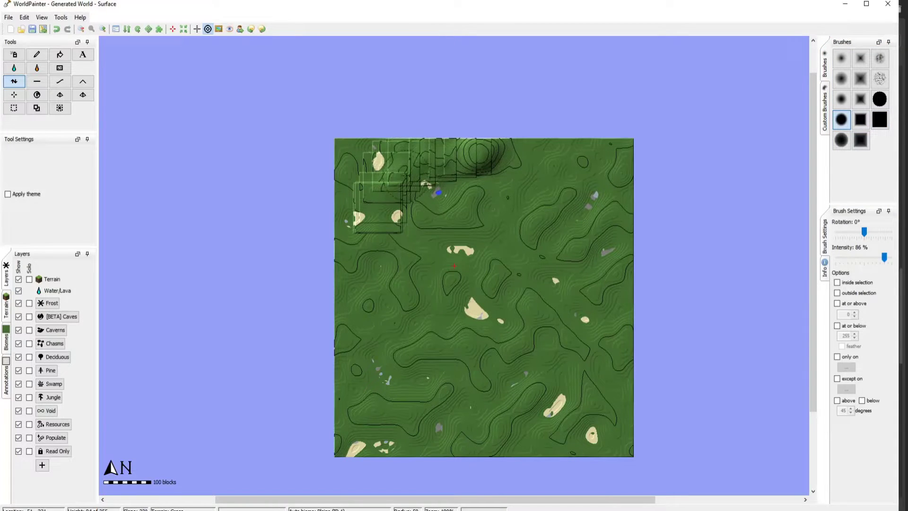
mouse_move(437, 192)
mouse_down()
mouse_move(397, 205)
mouse_move(412, 189)
mouse_move(403, 175)
mouse_move(407, 190)
mouse_move(416, 151)
mouse_move(378, 156)
mouse_move(412, 147)
mouse_move(402, 152)
mouse_up()
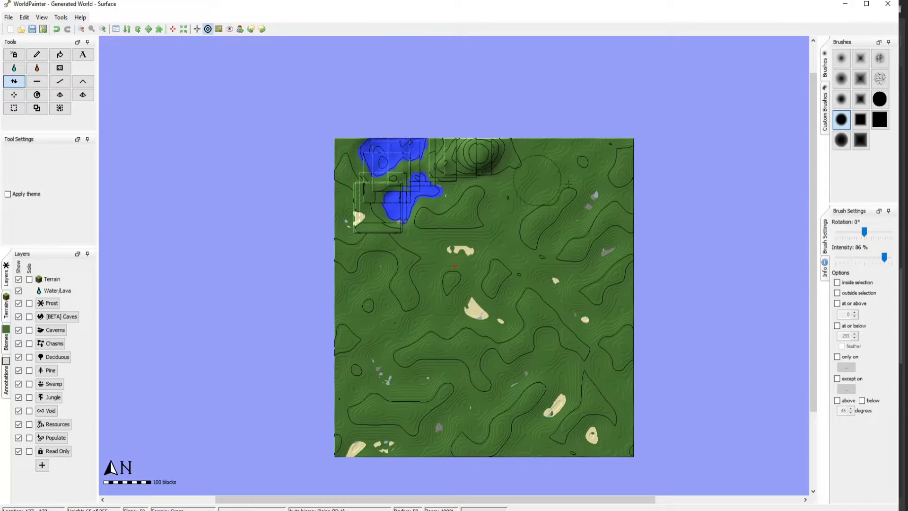
Set brush Intensity to 100%, extend the water along the top edge, then undo the trials.
drag(885, 257, 892, 257)
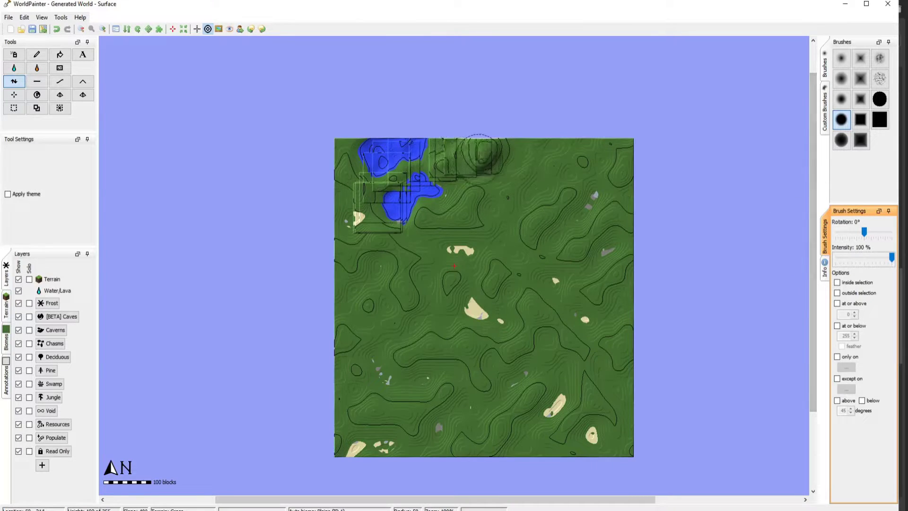
mouse_move(479, 154)
mouse_down()
mouse_move(426, 170)
mouse_move(481, 161)
mouse_move(450, 147)
mouse_move(407, 166)
mouse_move(360, 213)
mouse_move(362, 189)
mouse_up()
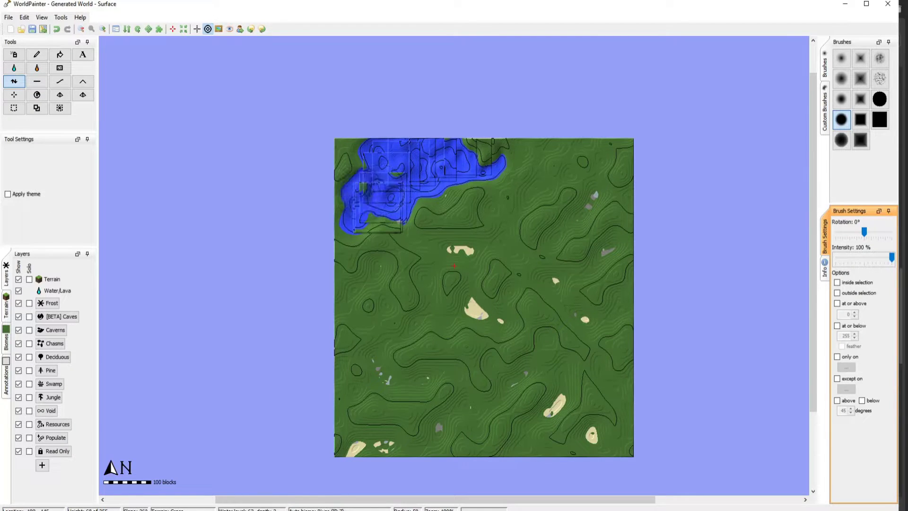
key(ctrl+z)
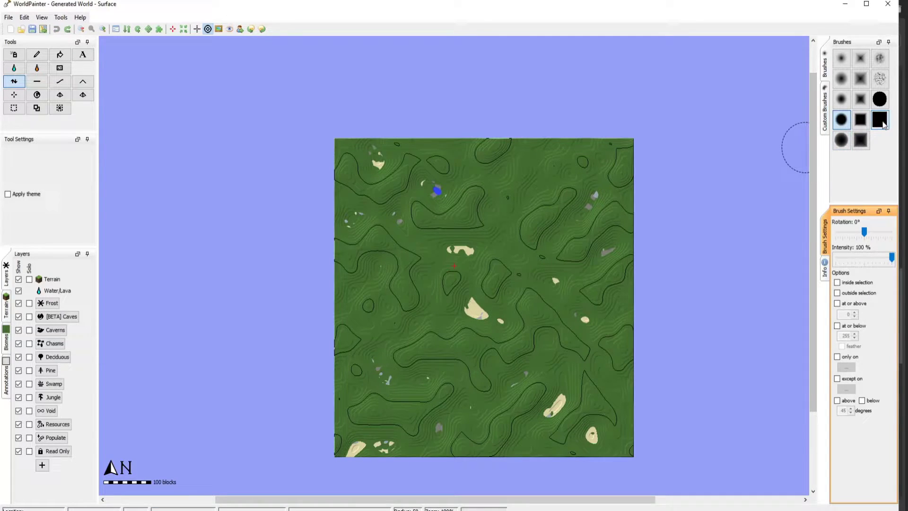
Sculpt a curved ridge across the top-left with a crescent lake and small ponds at its foot.
mouse_move(433, 172)
mouse_down()
mouse_move(361, 241)
mouse_move(458, 186)
mouse_move(444, 168)
mouse_move(477, 147)
mouse_move(401, 165)
mouse_move(425, 157)
mouse_move(420, 206)
mouse_move(404, 237)
mouse_move(414, 239)
mouse_move(380, 284)
mouse_move(403, 243)
mouse_move(489, 157)
mouse_move(353, 187)
mouse_move(387, 177)
mouse_move(368, 307)
mouse_move(344, 308)
mouse_move(346, 270)
mouse_move(411, 191)
mouse_move(517, 149)
mouse_move(522, 160)
mouse_move(433, 158)
mouse_move(528, 149)
mouse_move(537, 159)
mouse_move(467, 187)
mouse_move(486, 178)
mouse_move(489, 187)
mouse_move(447, 228)
mouse_move(496, 186)
mouse_move(517, 189)
mouse_move(442, 233)
mouse_move(407, 279)
mouse_move(411, 215)
mouse_move(438, 182)
mouse_move(494, 229)
mouse_move(507, 194)
mouse_move(426, 265)
mouse_move(478, 234)
mouse_move(534, 232)
mouse_move(539, 338)
mouse_move(440, 194)
mouse_move(375, 225)
mouse_move(360, 255)
mouse_move(409, 168)
mouse_move(383, 156)
mouse_move(344, 159)
mouse_move(355, 272)
mouse_move(376, 189)
mouse_move(531, 149)
mouse_move(383, 187)
mouse_move(355, 166)
mouse_move(362, 232)
mouse_move(353, 321)
mouse_move(388, 307)
mouse_move(445, 312)
mouse_move(402, 317)
mouse_move(373, 284)
mouse_move(414, 317)
mouse_move(388, 213)
mouse_move(459, 157)
mouse_move(373, 213)
mouse_move(431, 178)
mouse_move(385, 237)
mouse_move(526, 137)
mouse_move(417, 152)
mouse_move(357, 198)
mouse_move(351, 298)
mouse_up()
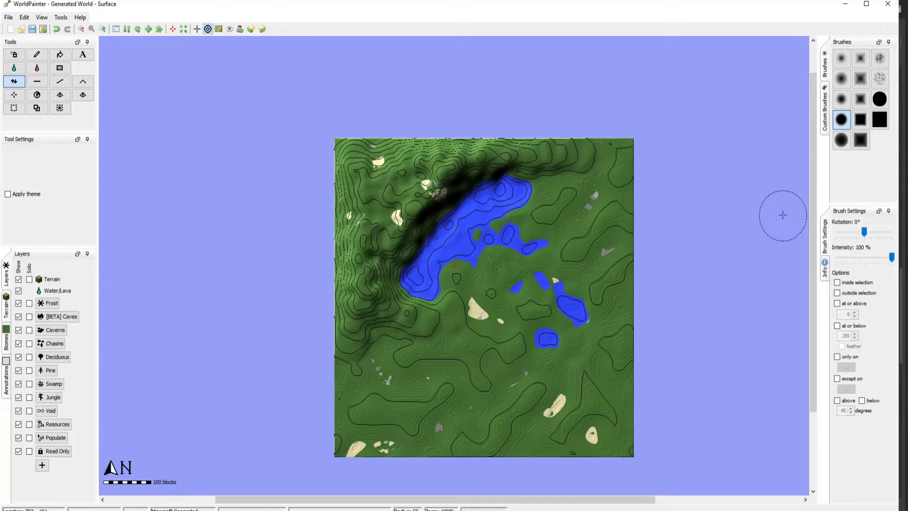
Roughen the upper-right terrain with a textured custom brush.
click(825, 111)
click(846, 81)
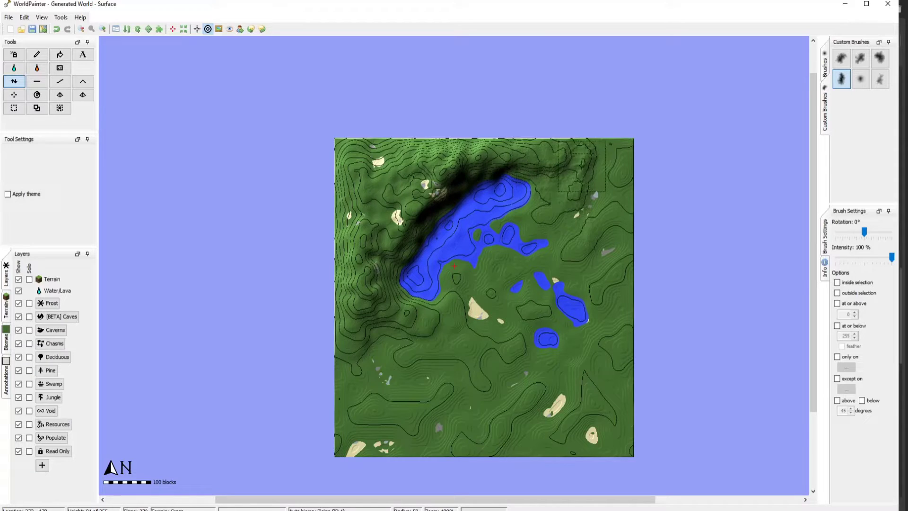
click(882, 79)
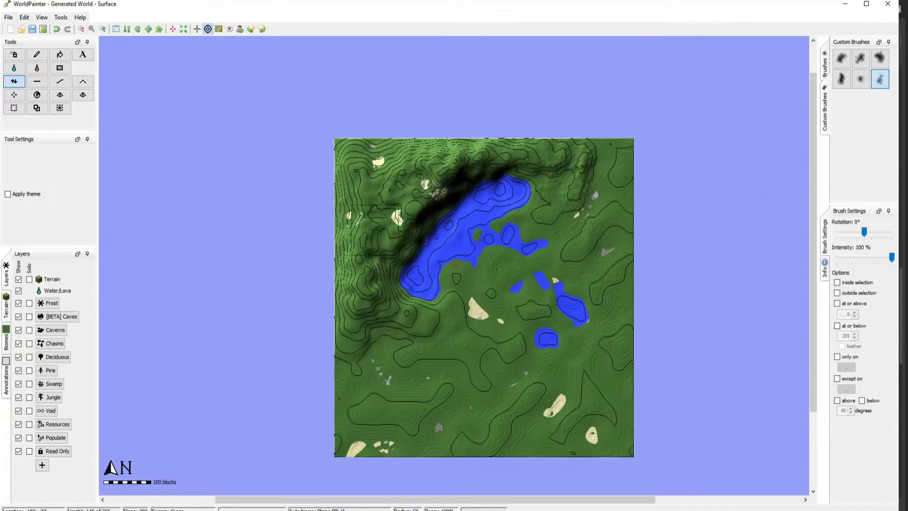
mouse_move(504, 145)
mouse_down()
mouse_move(600, 234)
mouse_move(607, 163)
mouse_move(513, 142)
mouse_move(385, 136)
mouse_move(388, 199)
mouse_move(365, 227)
mouse_move(388, 204)
mouse_move(398, 208)
mouse_move(373, 283)
mouse_move(341, 303)
mouse_move(473, 312)
mouse_up()
With another textured brush, fill the pond tip and the two lower-right ponds with land.
click(881, 57)
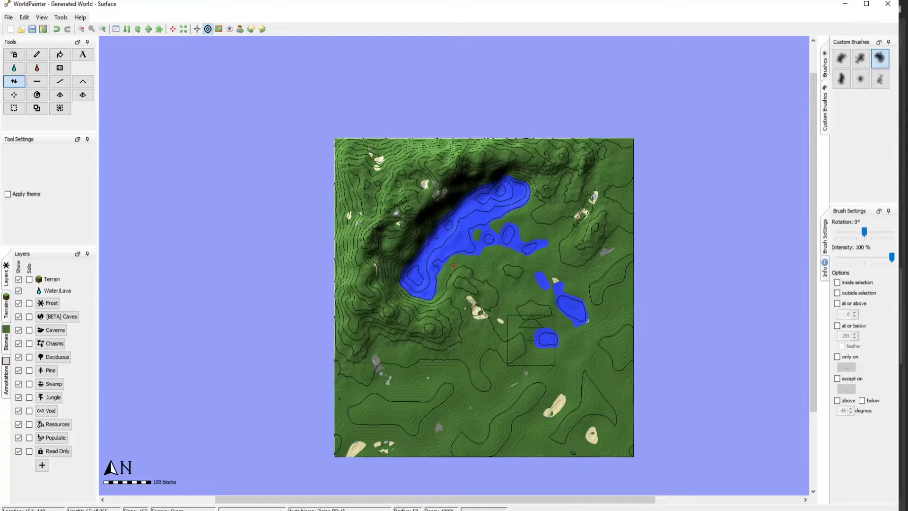
scroll(538, 338, up, 8)
scroll(541, 324, down, 8)
scroll(603, 263, up, 8)
drag(601, 284, 598, 353)
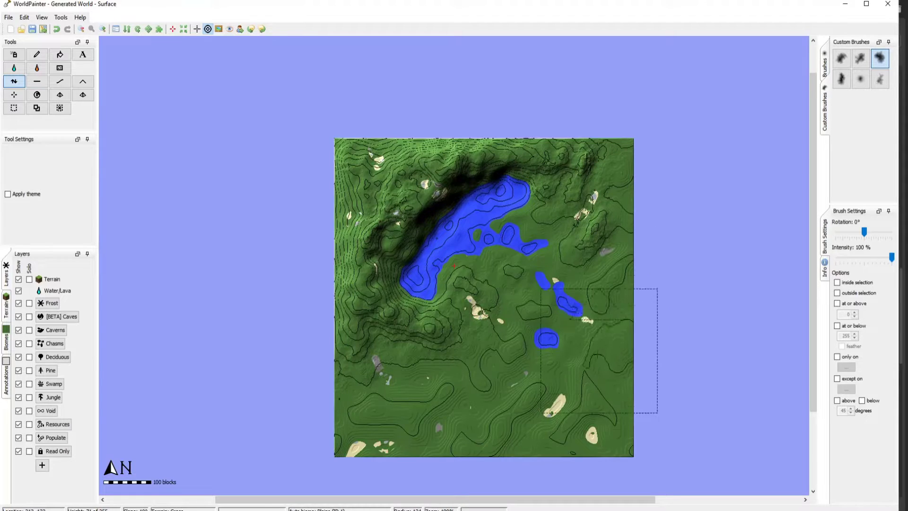
mouse_move(554, 422)
mouse_down()
mouse_move(482, 402)
mouse_move(598, 305)
mouse_move(564, 365)
mouse_move(468, 410)
mouse_move(455, 428)
mouse_move(595, 433)
mouse_move(611, 332)
mouse_move(626, 341)
mouse_move(609, 321)
mouse_move(578, 414)
mouse_move(548, 448)
mouse_move(595, 431)
mouse_up()
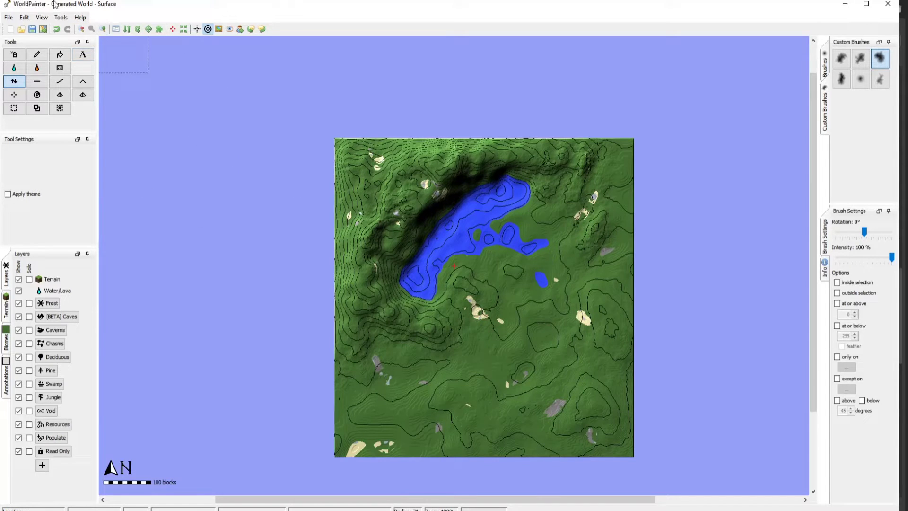
click(43, 18)
click(84, 178)
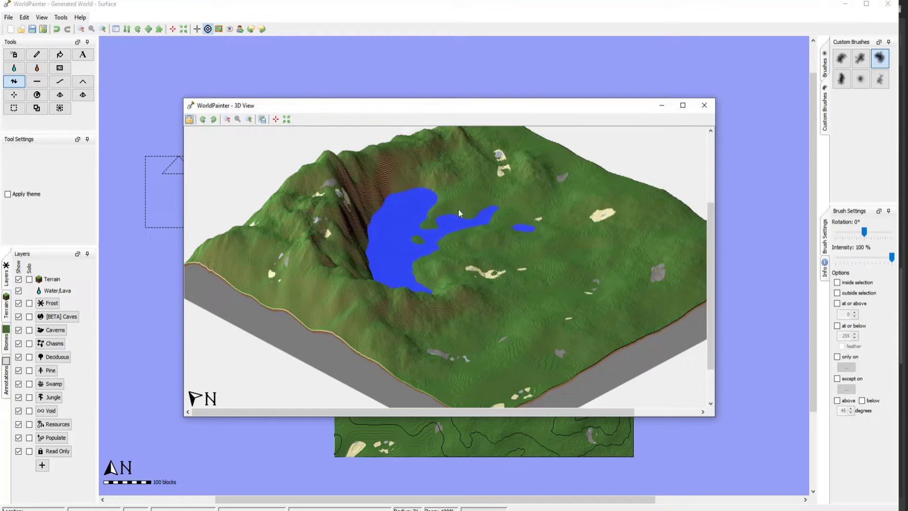
scroll(458, 213, down, 5)
scroll(428, 211, up, 5)
scroll(459, 265, down, 3)
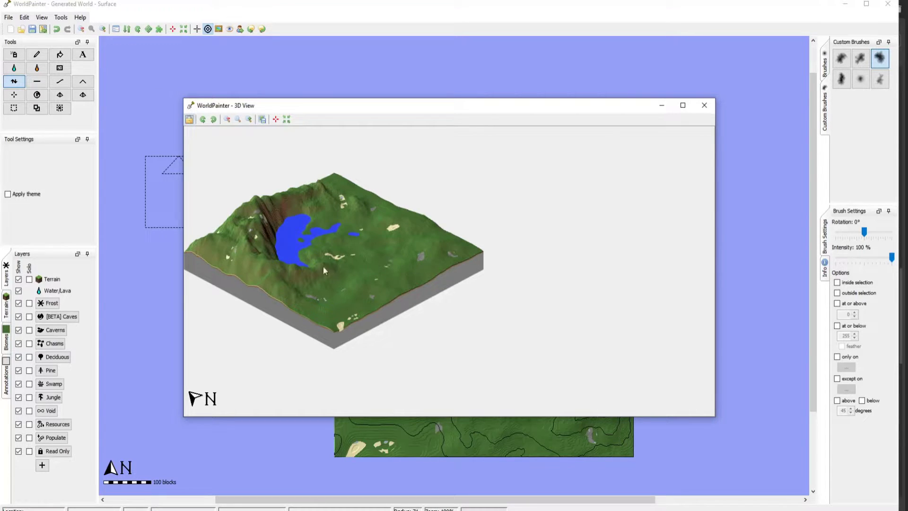
click(704, 105)
mouse_move(433, 389)
mouse_down()
mouse_move(463, 360)
mouse_move(445, 388)
mouse_move(409, 387)
mouse_up()
click(42, 17)
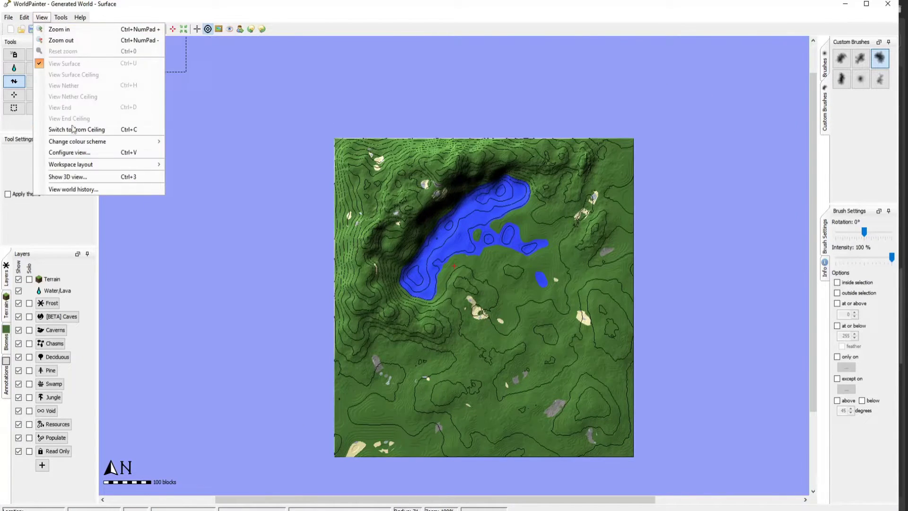
click(71, 176)
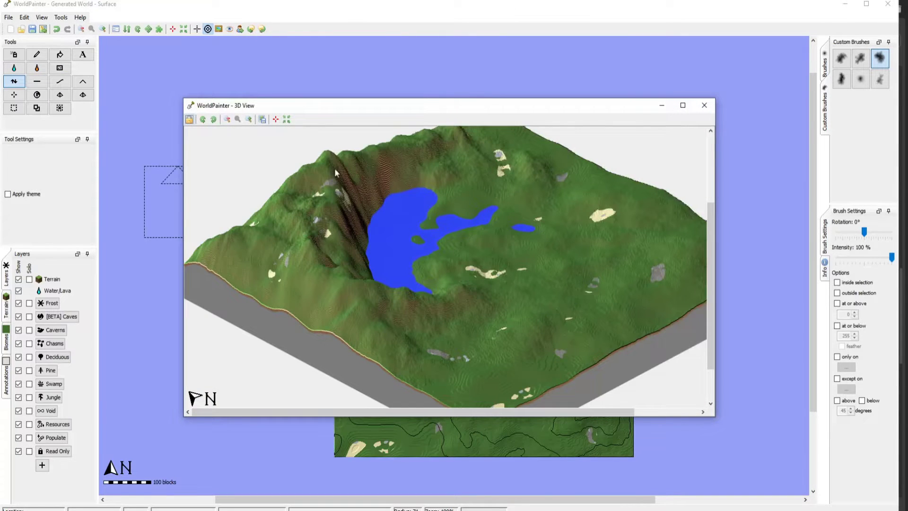
Close the 3D preview and smooth the upper-right hills with the slope tool at reduced intensity.
click(705, 105)
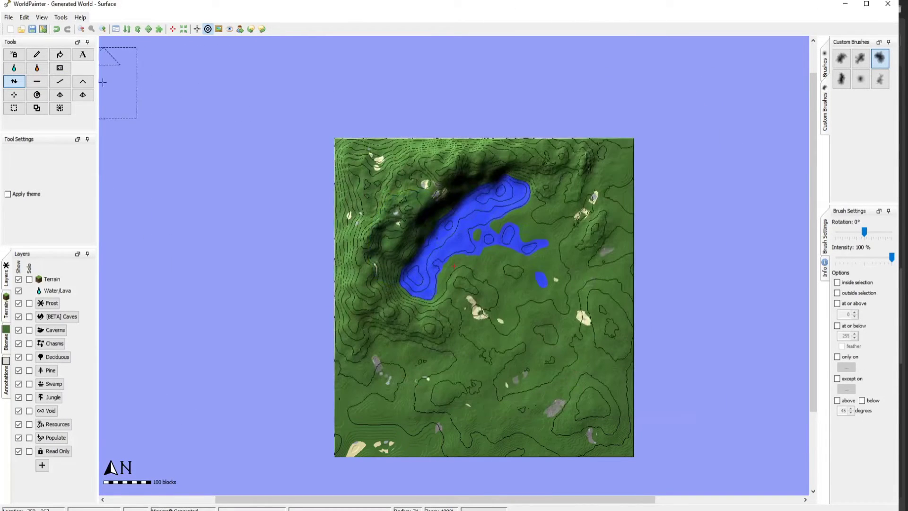
click(60, 84)
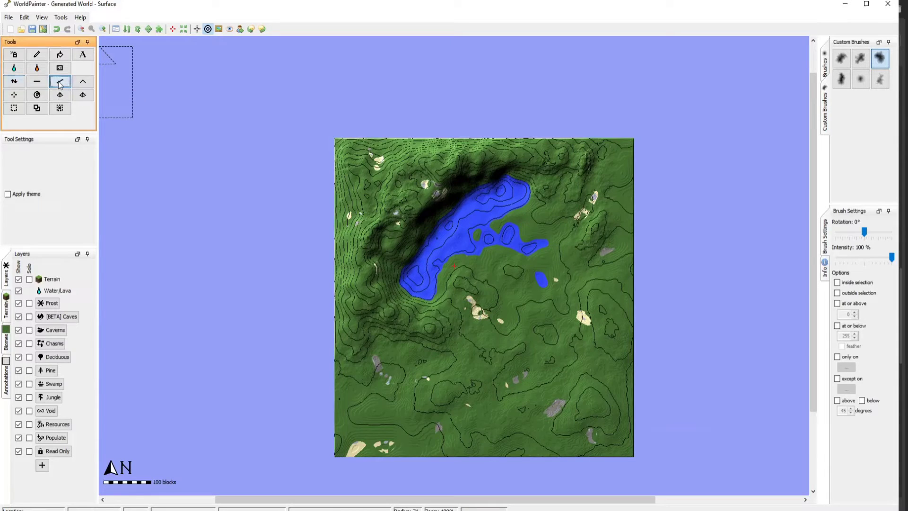
drag(892, 257, 864, 260)
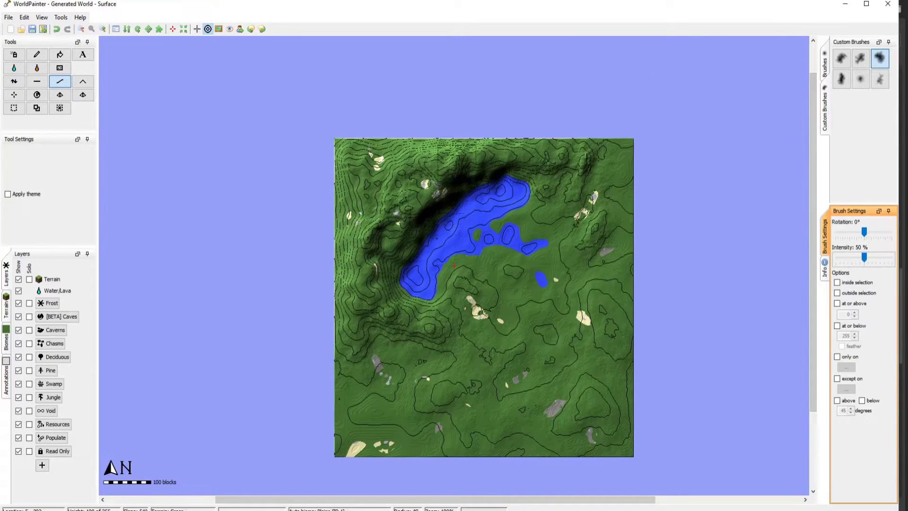
click(453, 152)
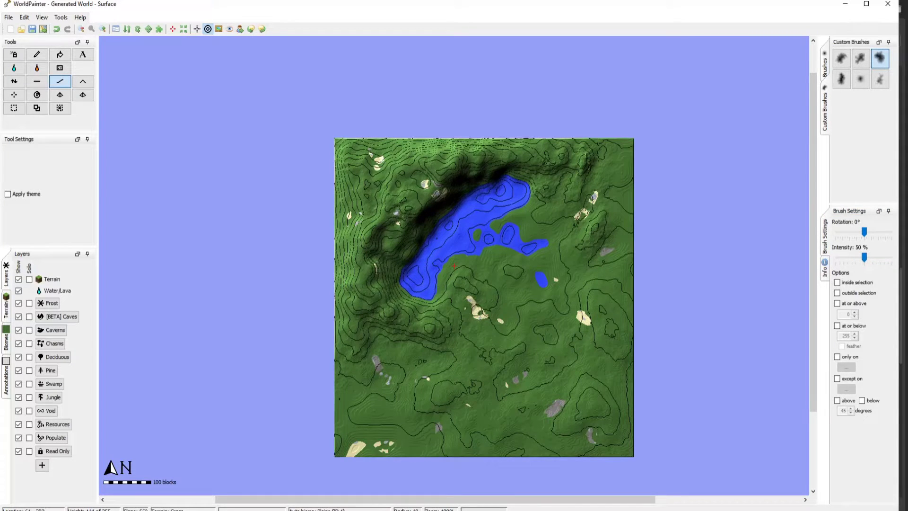
drag(597, 172, 597, 153)
Using Raise/Lower with a custom brush at 86% intensity, smooth terrain from right to lower left.
click(14, 82)
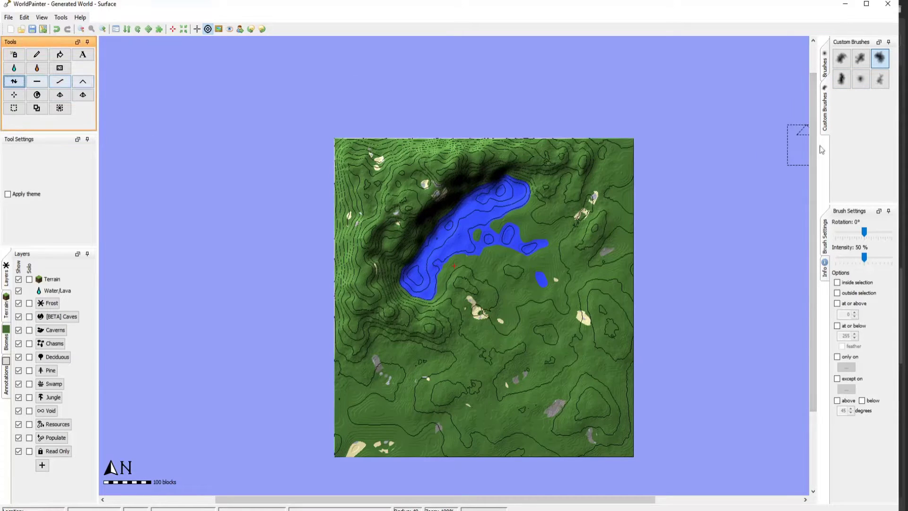
click(842, 79)
drag(864, 257, 886, 263)
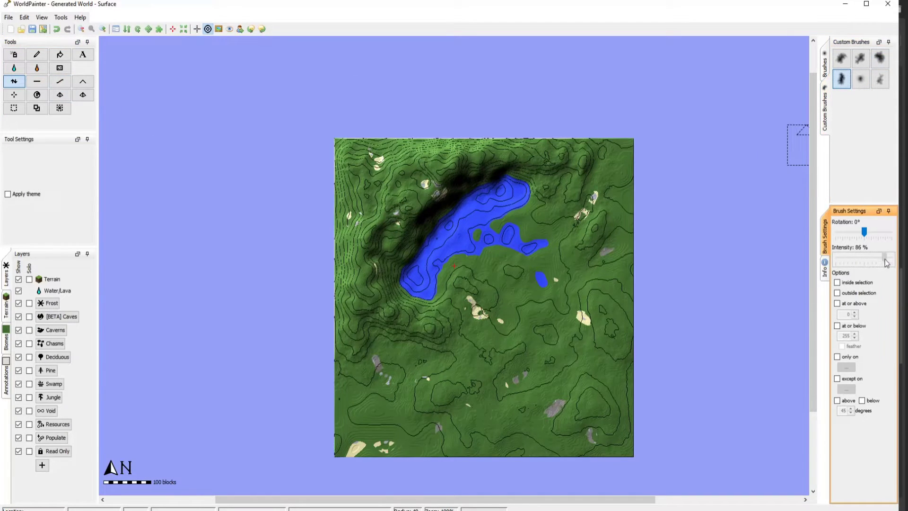
click(841, 58)
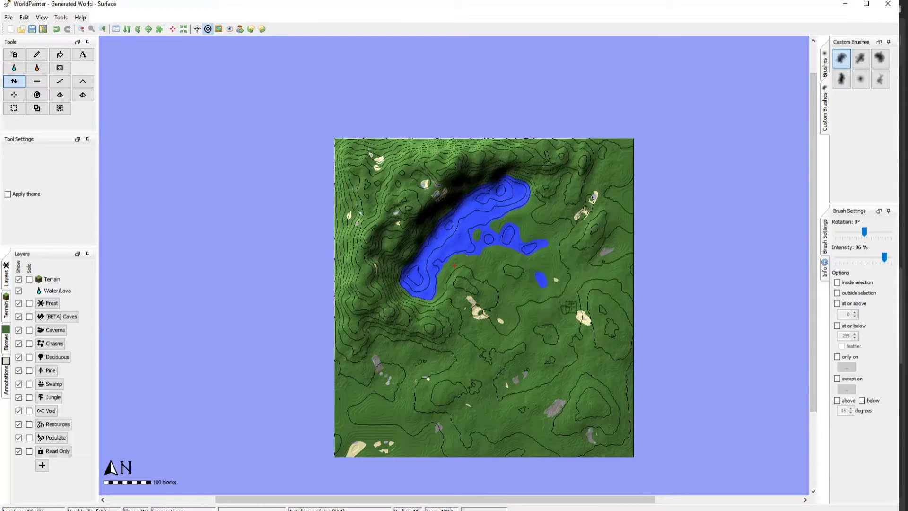
mouse_move(583, 317)
mouse_down()
mouse_move(544, 340)
mouse_move(473, 506)
mouse_move(376, 341)
mouse_move(402, 382)
mouse_move(476, 426)
mouse_move(556, 377)
mouse_move(516, 373)
mouse_move(499, 317)
mouse_move(520, 379)
mouse_move(558, 397)
mouse_move(409, 347)
mouse_move(595, 319)
mouse_move(455, 396)
mouse_move(402, 374)
mouse_move(560, 386)
mouse_move(578, 315)
mouse_move(477, 288)
mouse_move(440, 308)
mouse_move(469, 410)
mouse_move(516, 393)
mouse_move(591, 336)
mouse_move(473, 383)
mouse_move(587, 320)
mouse_move(444, 364)
mouse_move(408, 350)
mouse_move(403, 172)
mouse_move(596, 151)
mouse_move(502, 128)
mouse_move(346, 361)
mouse_move(615, 388)
mouse_up()
scroll(473, 506, up, 10)
scroll(403, 382, up, 5)
scroll(499, 317, down, 8)
scroll(557, 398, up, 6)
Smooth the contours across the map centre with a different custom brush.
mouse_move(586, 358)
mouse_down()
mouse_move(591, 309)
mouse_move(486, 356)
mouse_move(526, 353)
mouse_move(498, 349)
mouse_move(423, 365)
mouse_move(373, 354)
mouse_move(384, 368)
mouse_move(525, 351)
mouse_move(612, 408)
mouse_move(585, 369)
mouse_move(611, 234)
mouse_move(601, 229)
mouse_move(476, 320)
mouse_up()
click(881, 79)
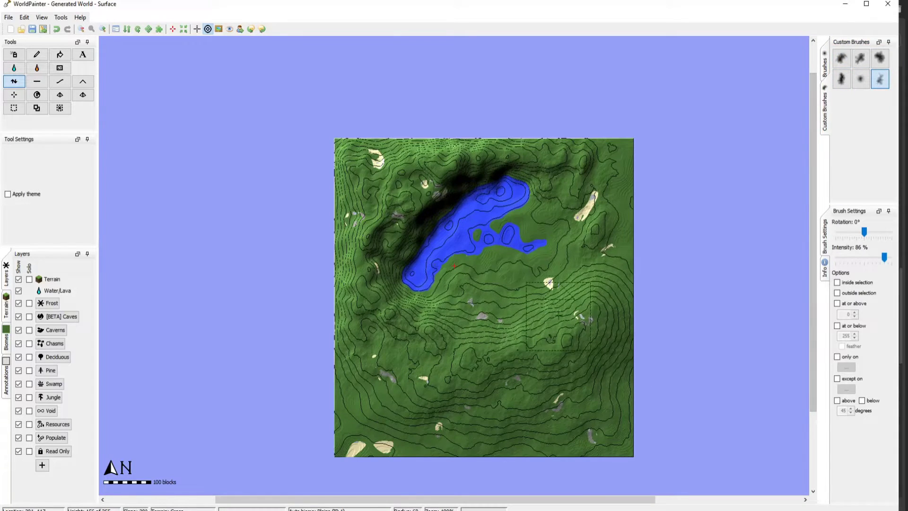
scroll(550, 284, up, 5)
drag(550, 285, 449, 300)
scroll(615, 260, down, 6)
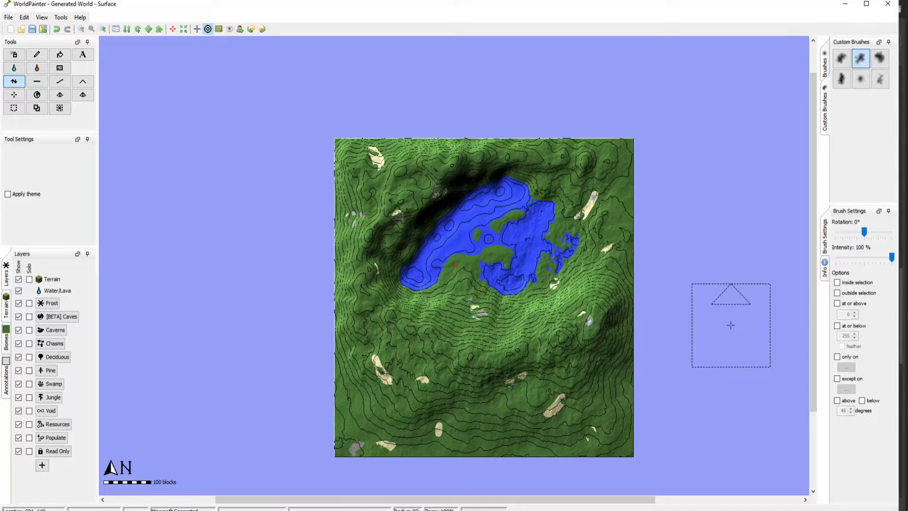
Export the world as a height map named TutorialHeightMap, Supported image formats, to the Desktop.
click(8, 17)
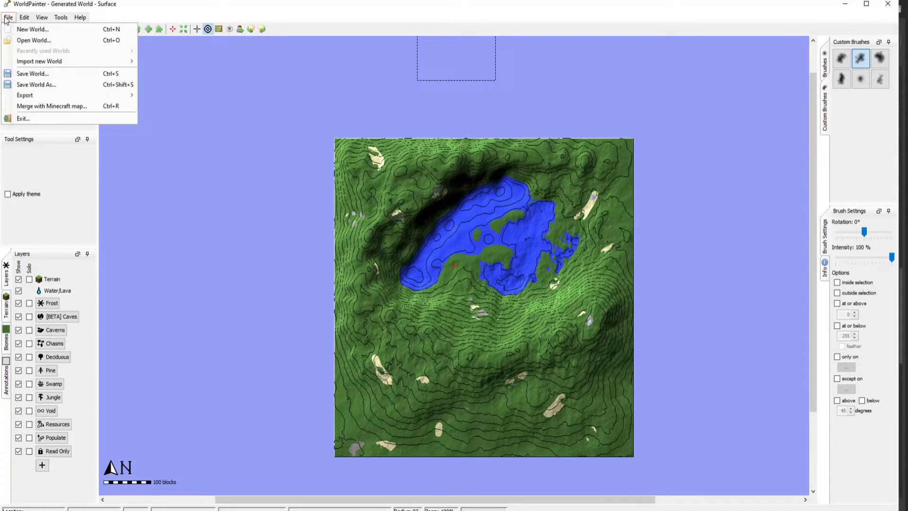
mouse_move(53, 96)
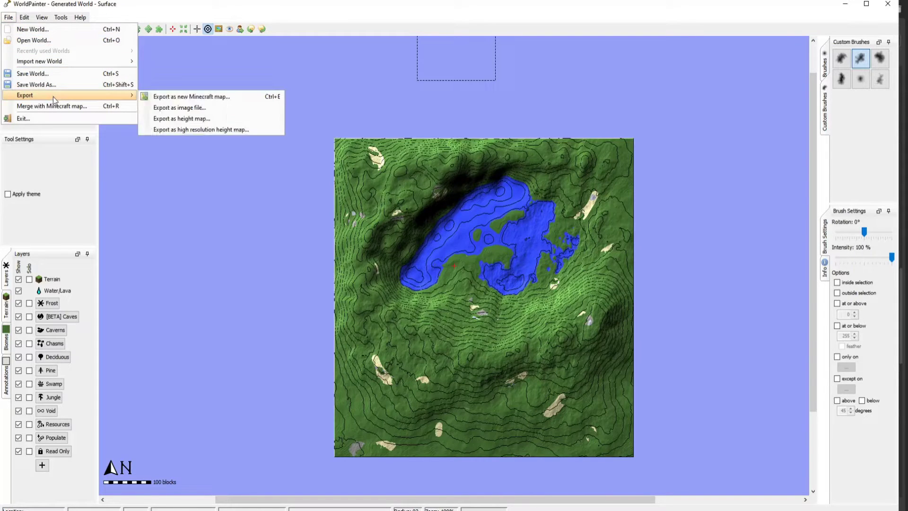
click(204, 120)
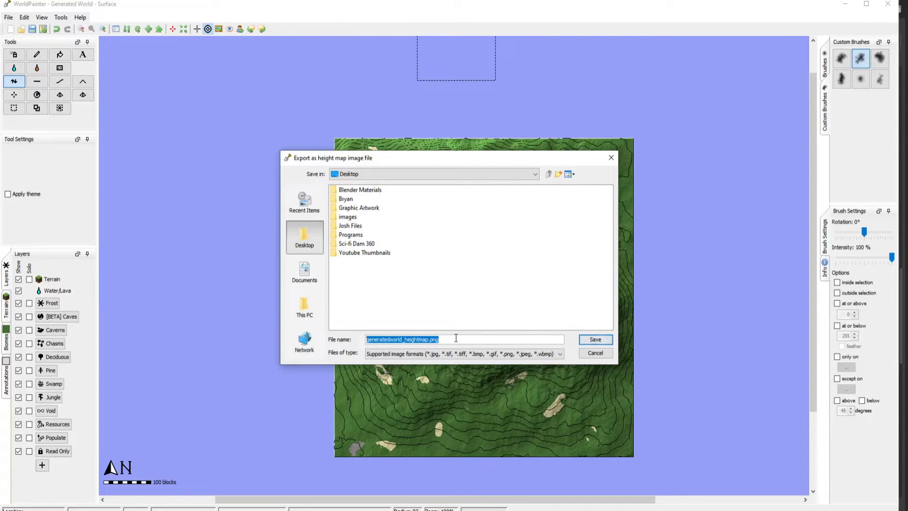
text(TutorialHeightMap)
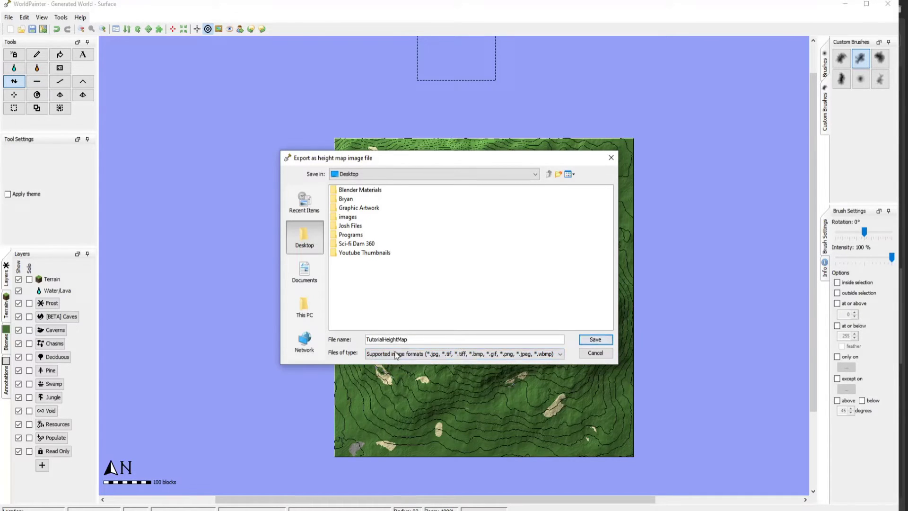
click(484, 360)
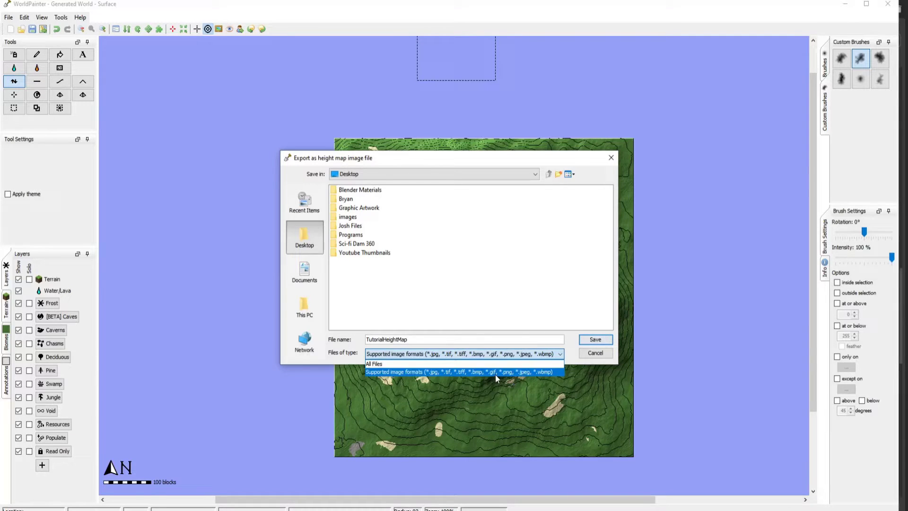
click(473, 372)
click(594, 341)
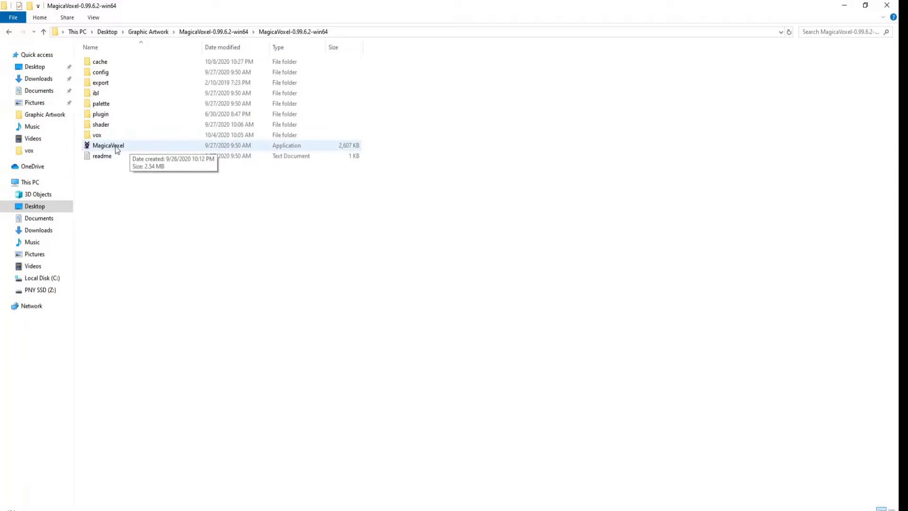
Launch MagicaVoxel maximized and delete the default blue cube.
double_click(117, 147)
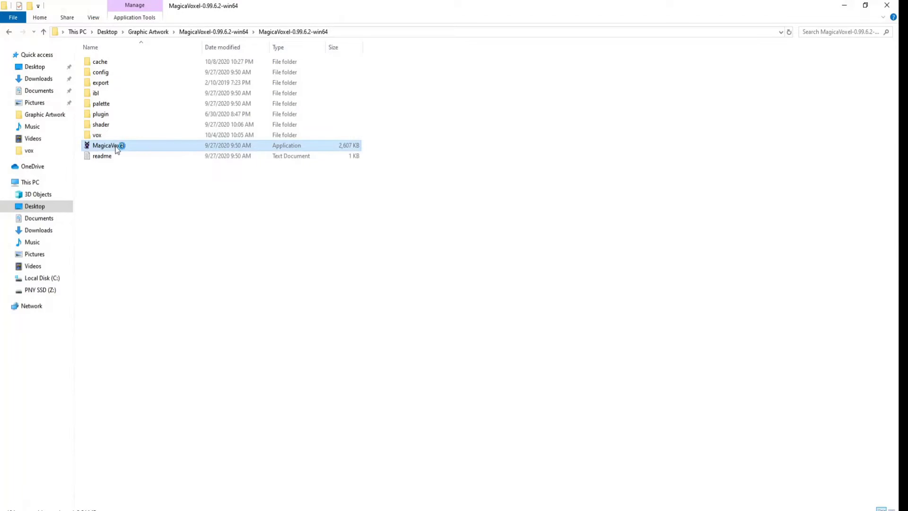
click(509, 61)
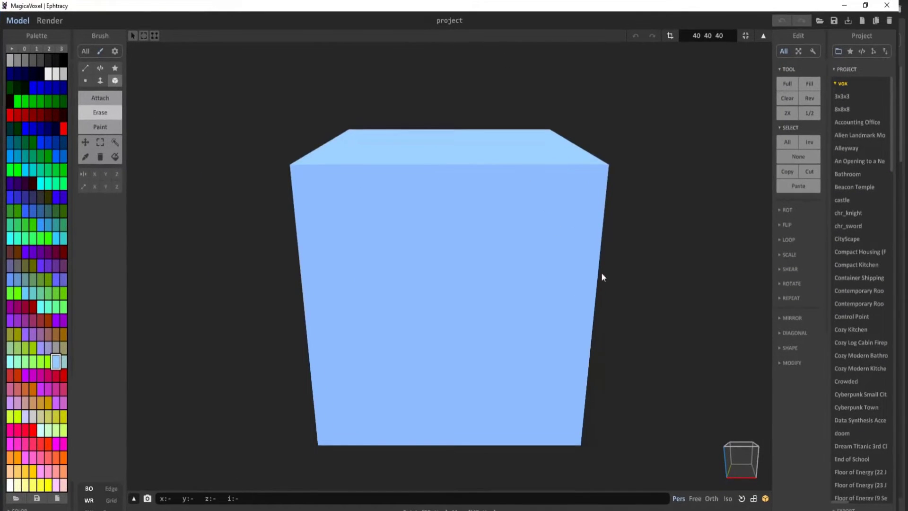
right_drag(602, 276, 539, 288)
key(Delete)
Toggle into World mode, deselect the empty model, and restore the window to a smaller size.
key(Tab)
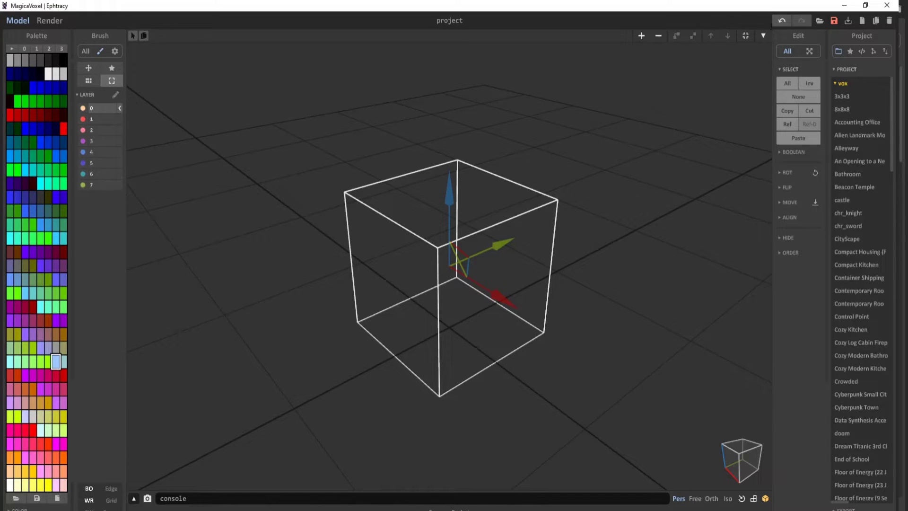
click(764, 35)
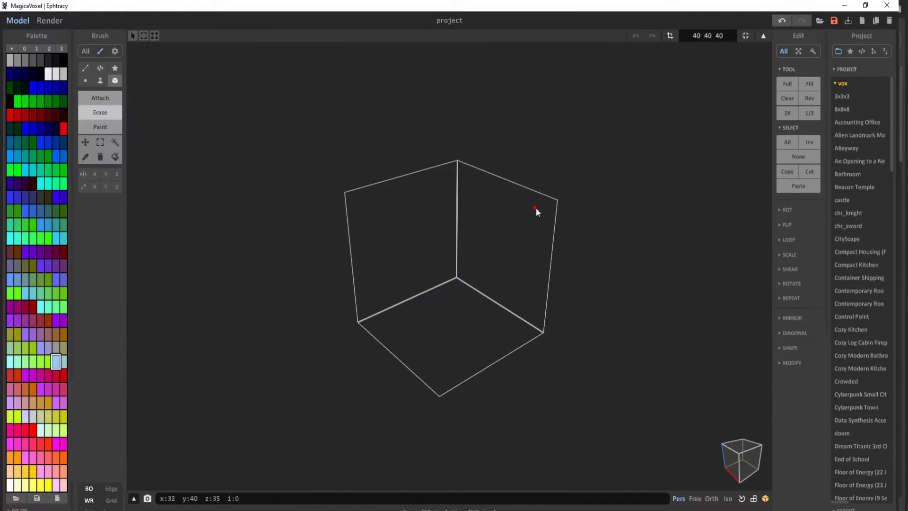
click(764, 35)
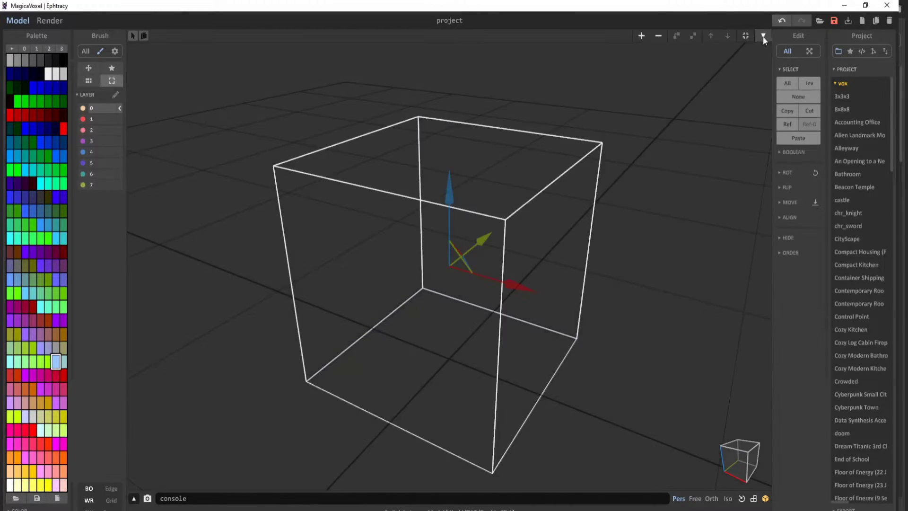
click(463, 254)
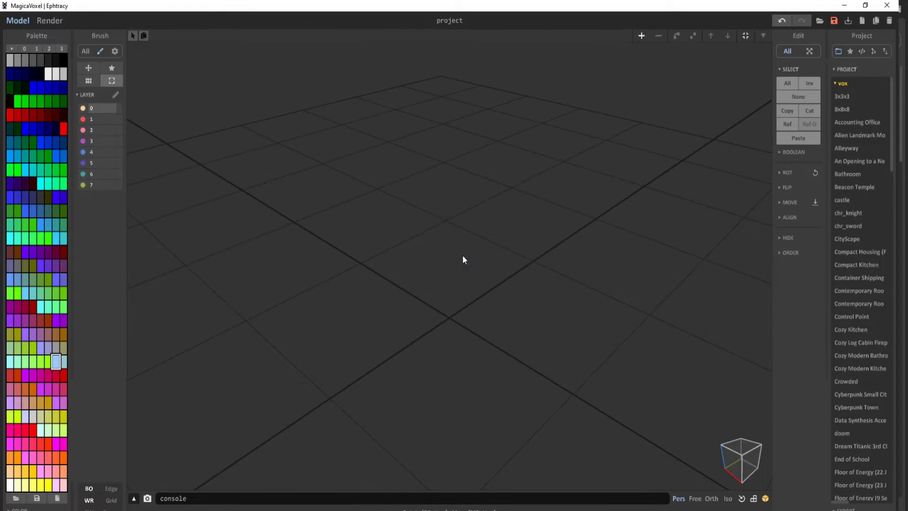
click(865, 6)
Minimize File Explorer and position the MagicaVoxel window mid-desktop, keeping desktop files visible.
click(843, 6)
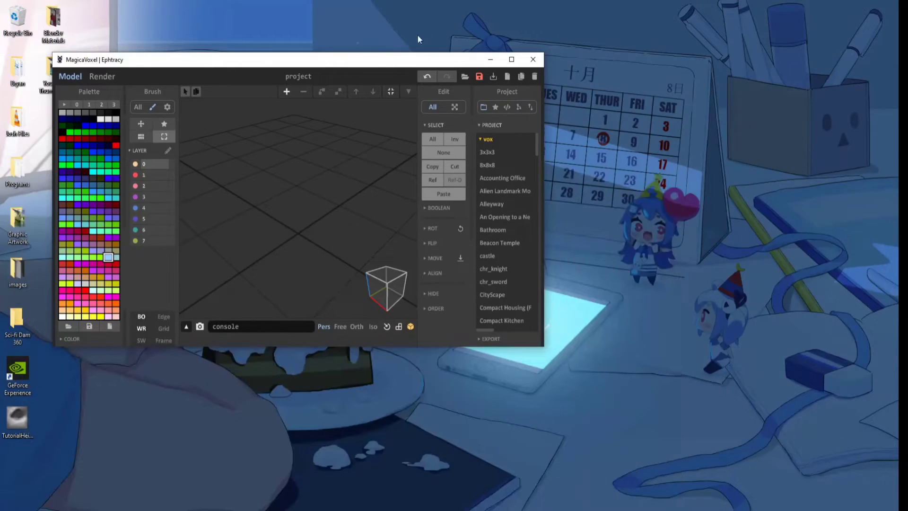
drag(386, 66, 716, 84)
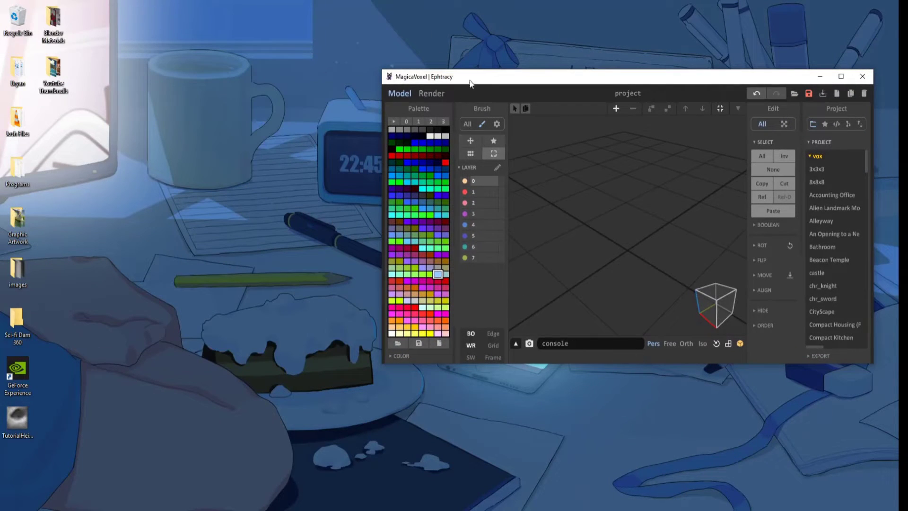
drag(496, 77, 405, 70)
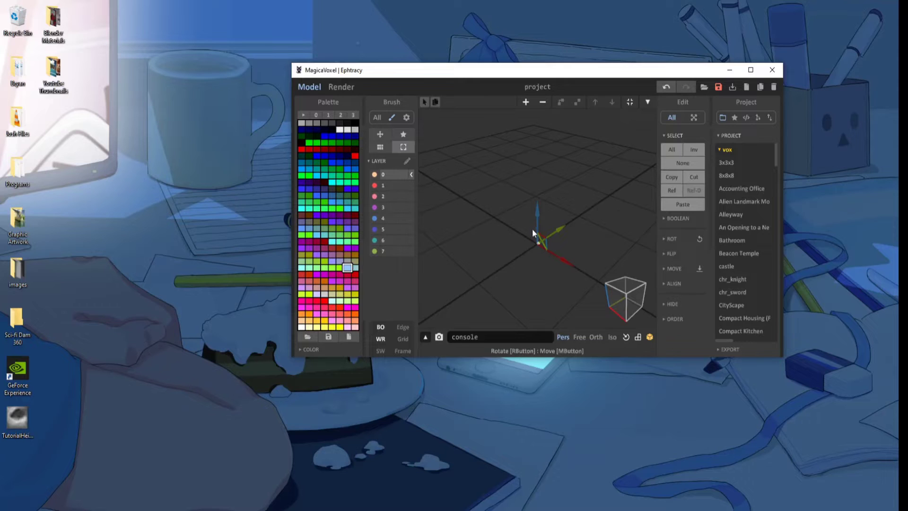
Orbit and pan the view of the empty scene.
right_drag(536, 237, 485, 248)
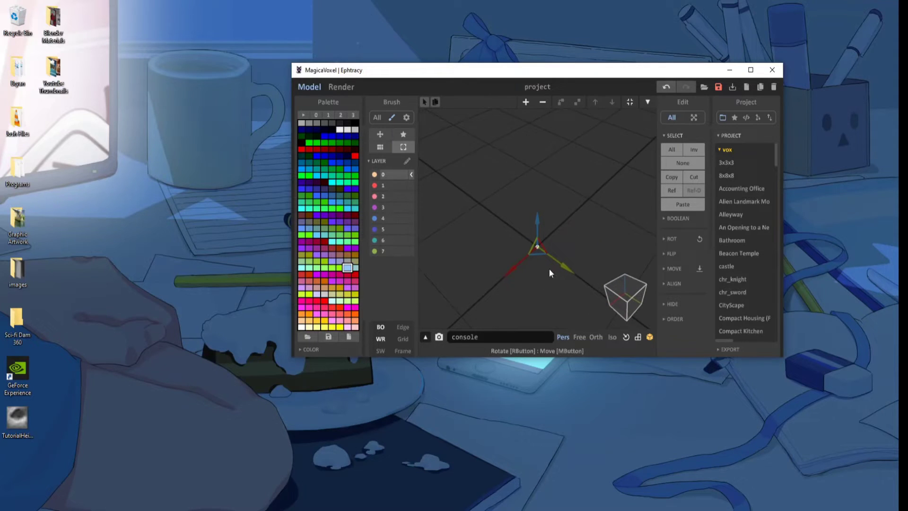
right_drag(550, 273, 529, 285)
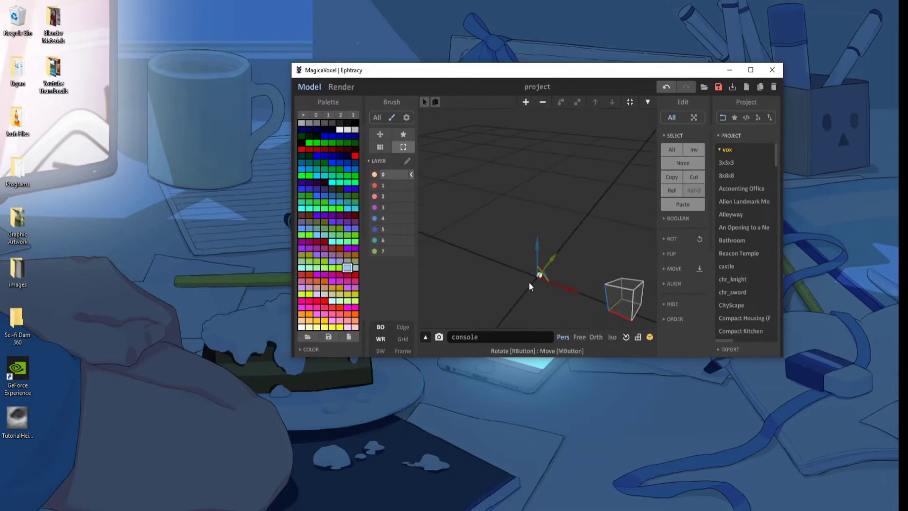
middle_drag(530, 286, 553, 215)
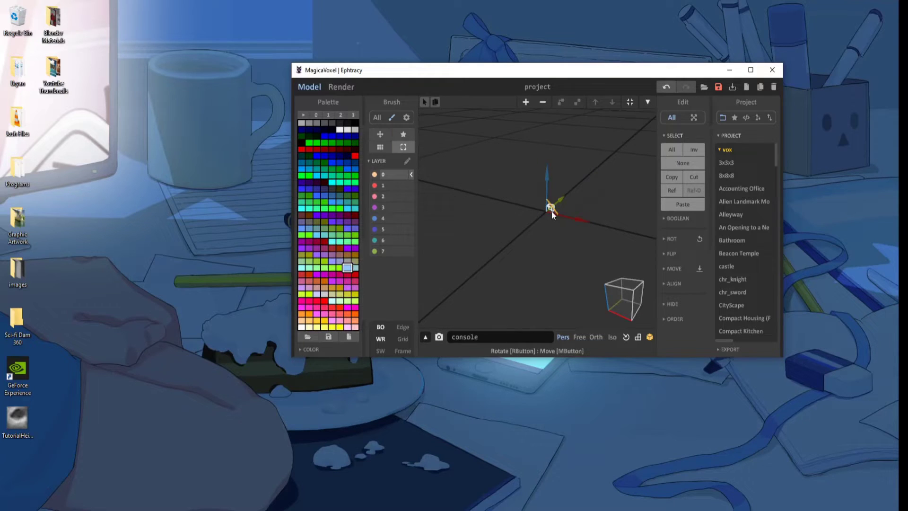
right_drag(553, 215, 560, 236)
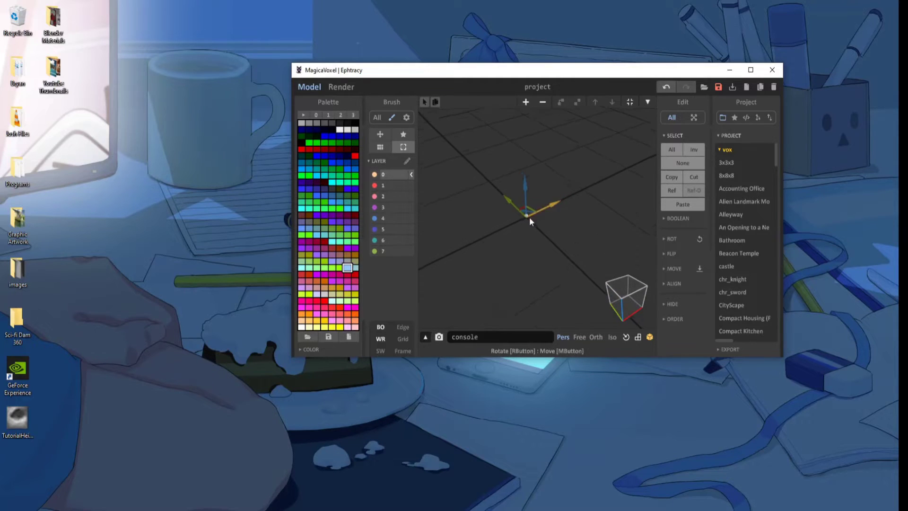
Close MagicaVoxel without saving and launch Paint from the Start menu.
click(535, 229)
click(773, 70)
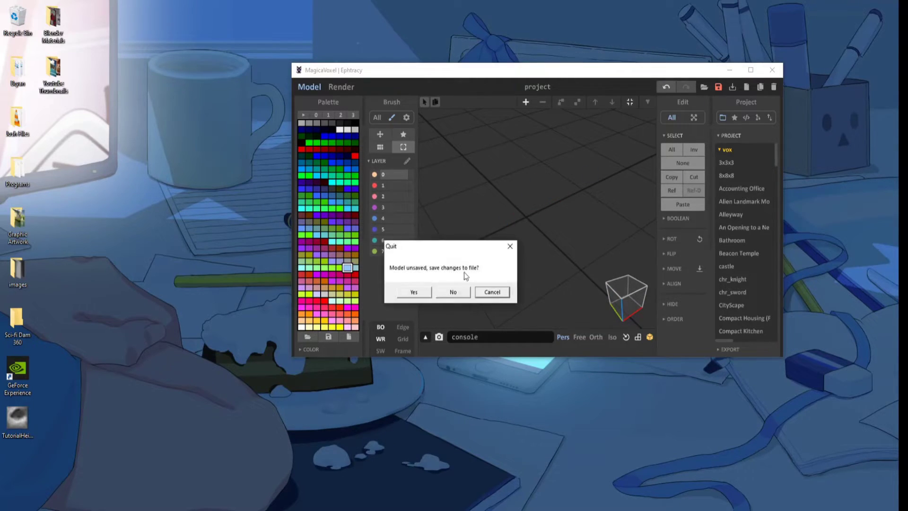
click(455, 289)
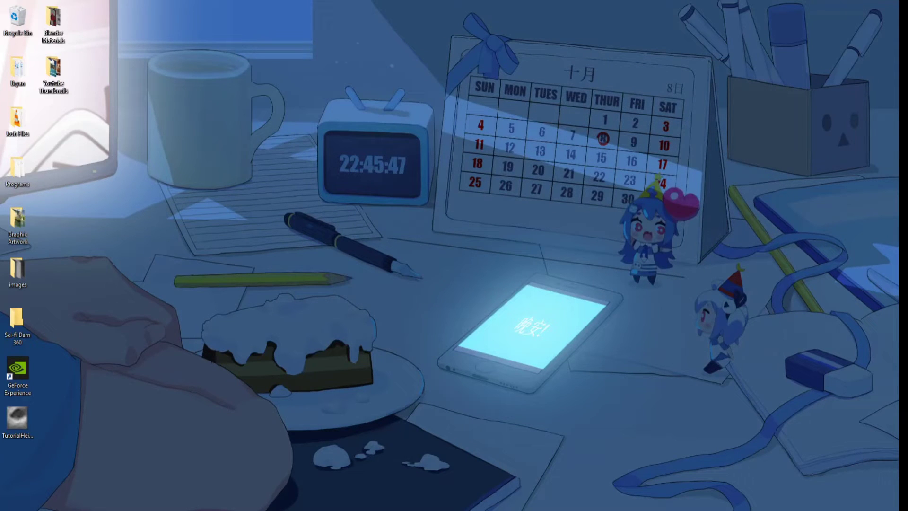
key(super)
text(paint)
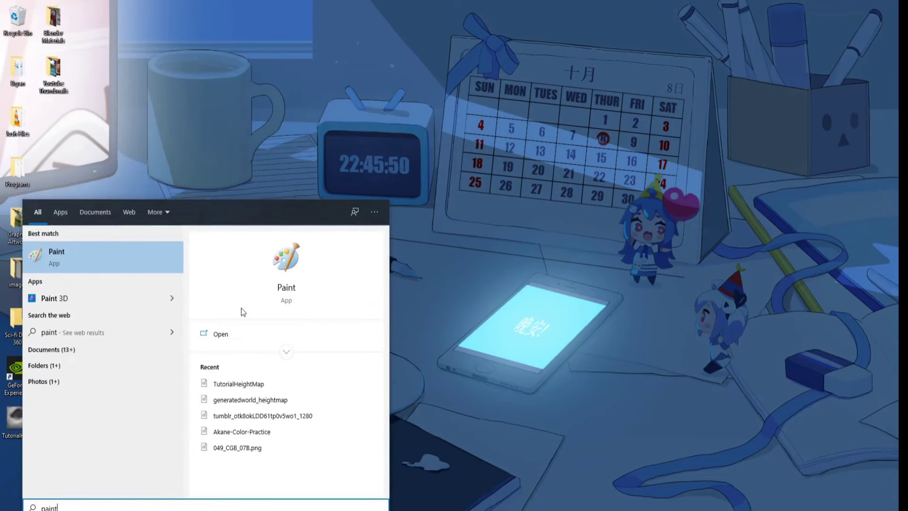
key(Return)
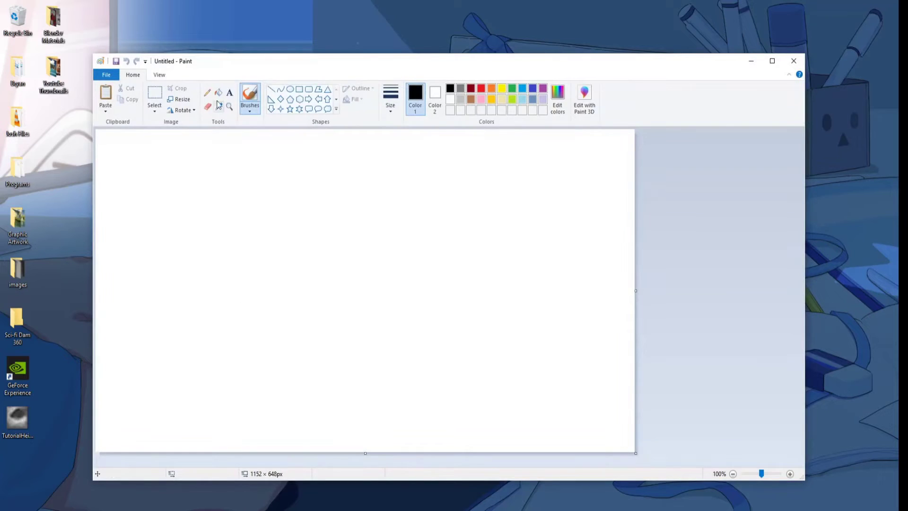
Open TutorialHeightMap from the Desktop in Paint.
click(107, 76)
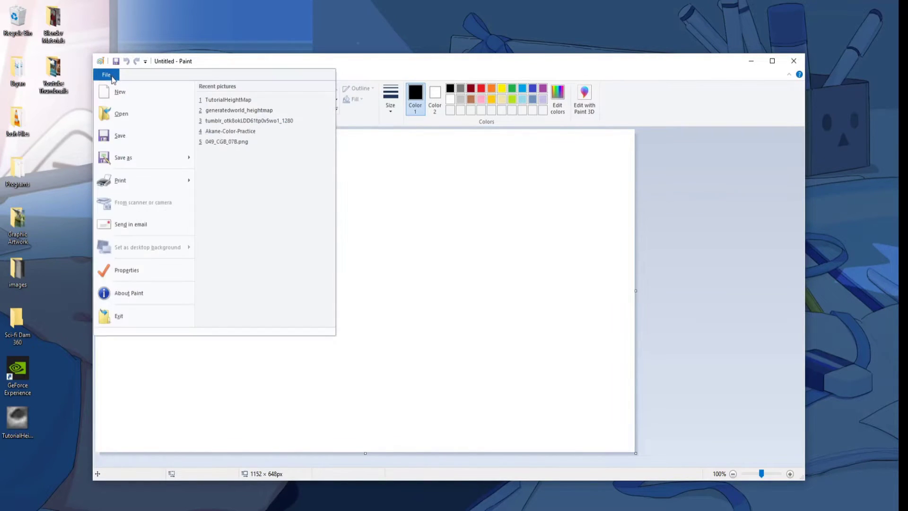
click(116, 115)
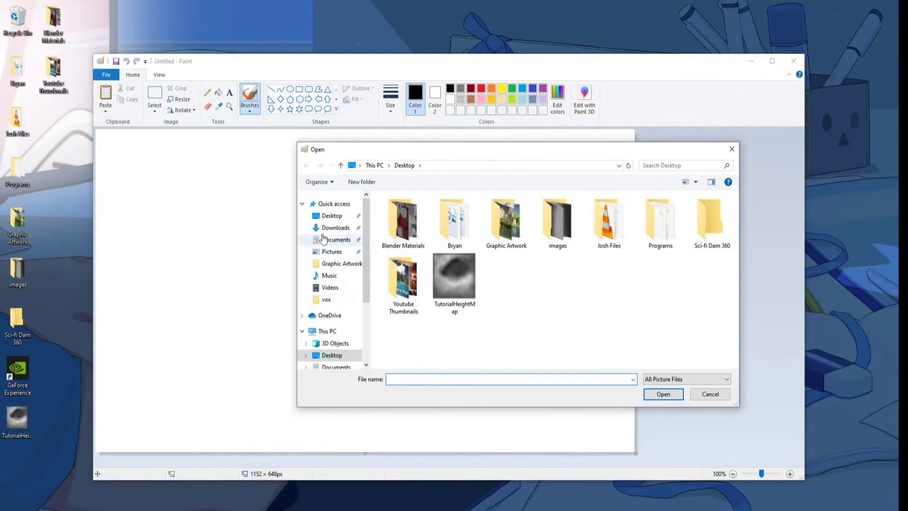
click(329, 218)
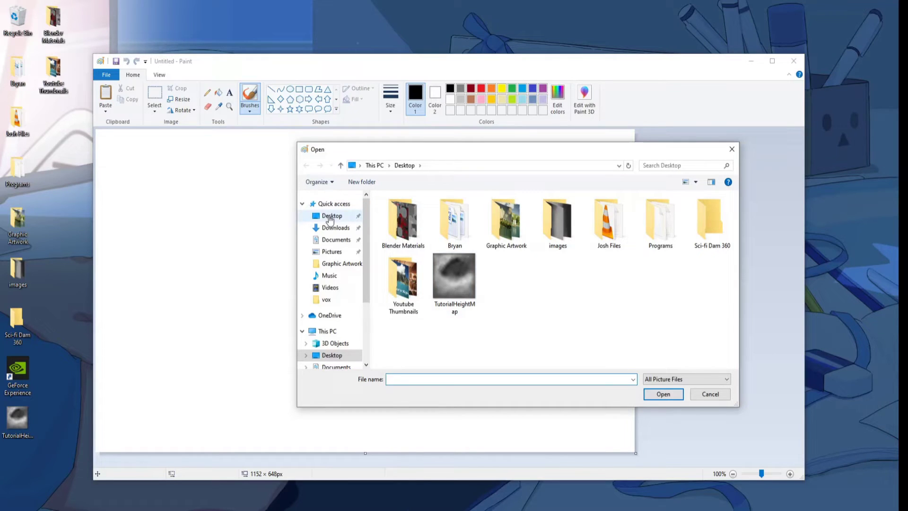
click(459, 298)
click(664, 391)
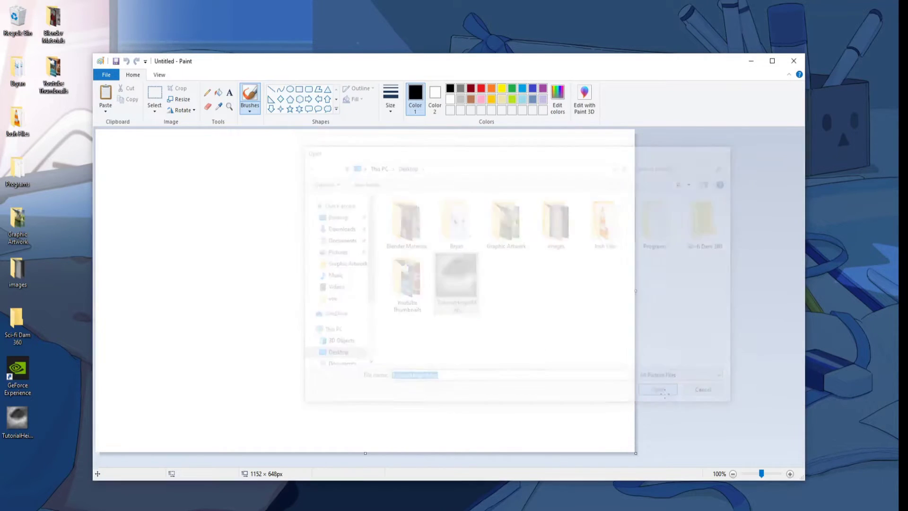
Save as PNG over TutorialHeightMap.png, confirming the replace and transparency-loss prompts.
click(106, 75)
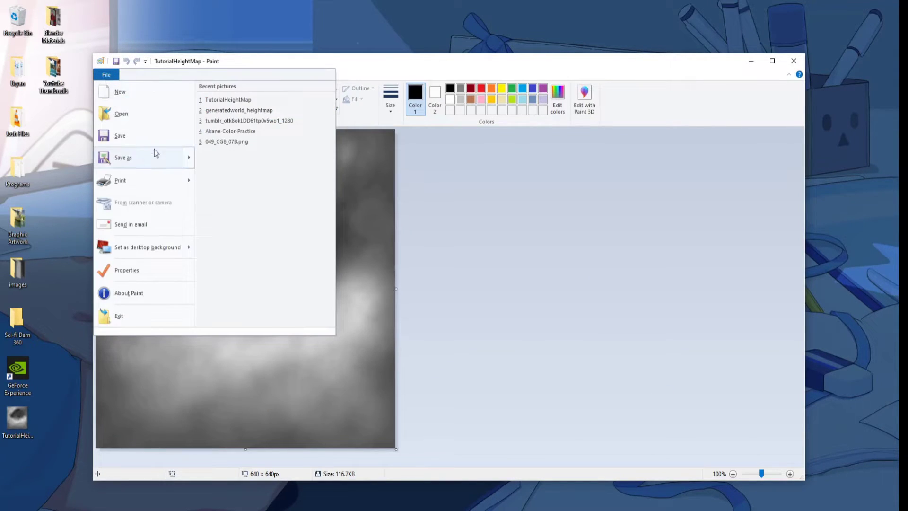
mouse_move(161, 162)
click(256, 120)
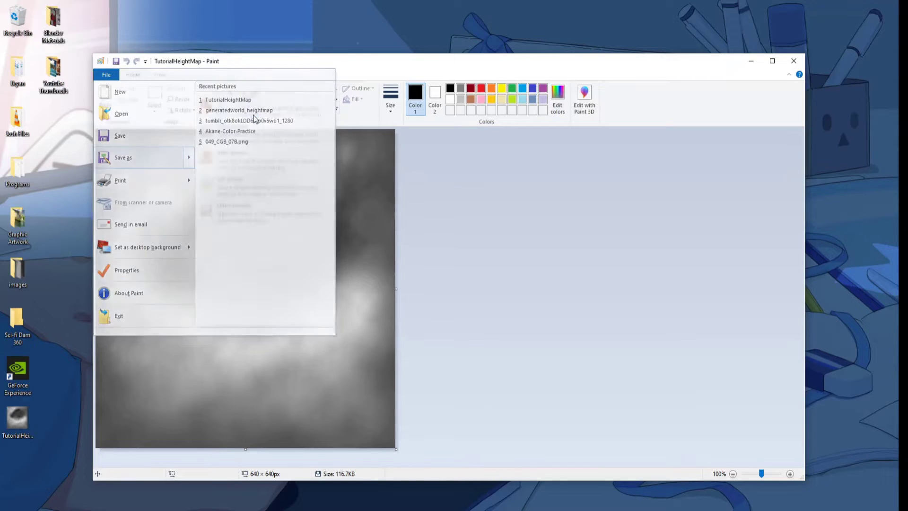
click(463, 296)
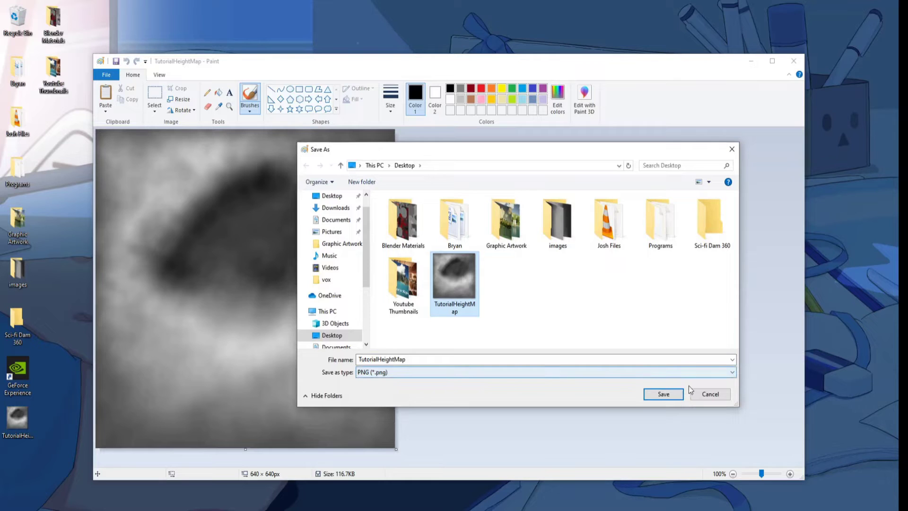
click(664, 396)
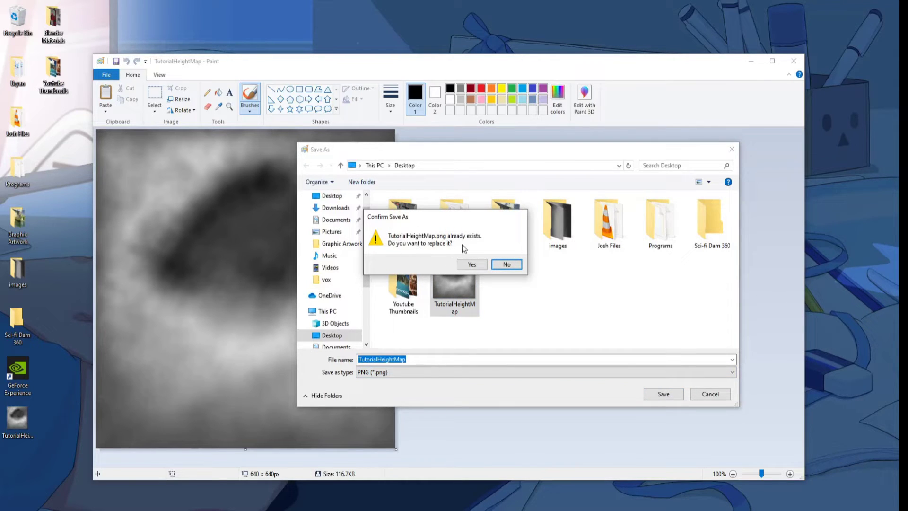
click(471, 265)
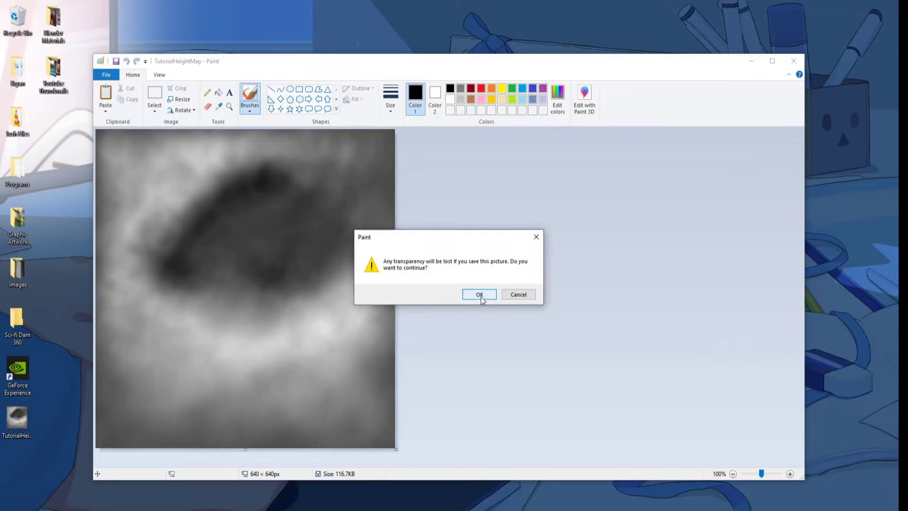
click(479, 295)
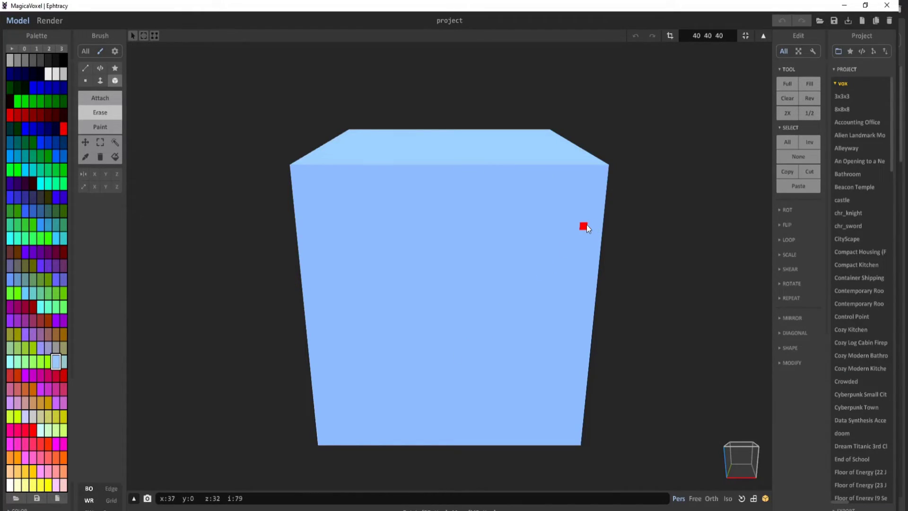
Erase the blue cube's voxels, switch to World mode, and delete the empty model.
right_drag(587, 225, 509, 253)
scroll(509, 256, down, 3)
right_drag(506, 211, 483, 234)
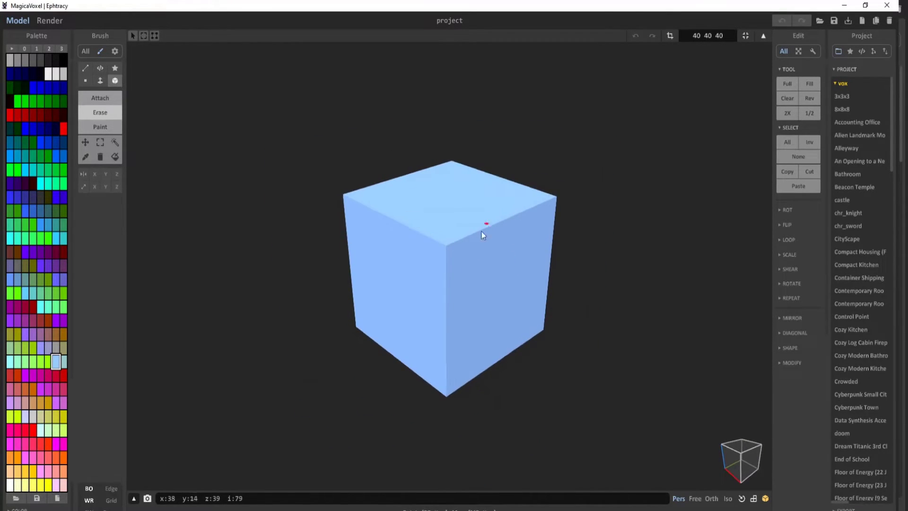
key(Delete)
click(763, 36)
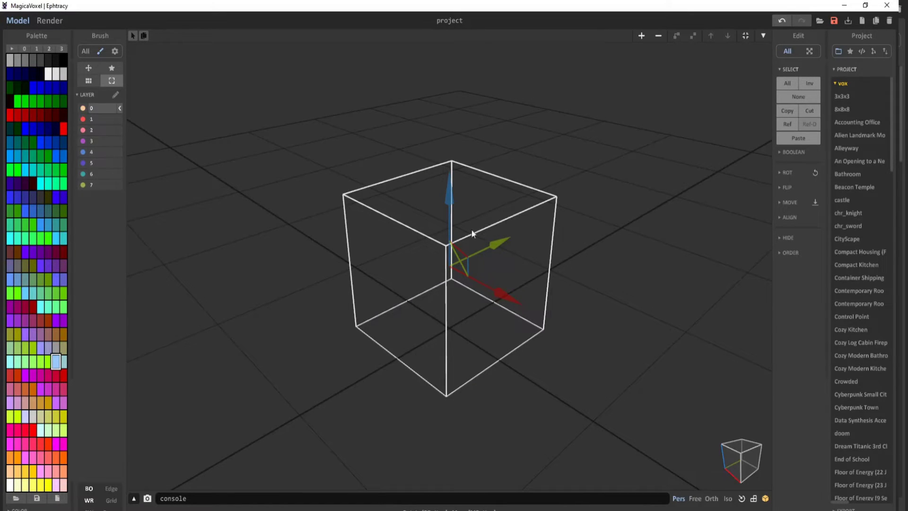
key(Delete)
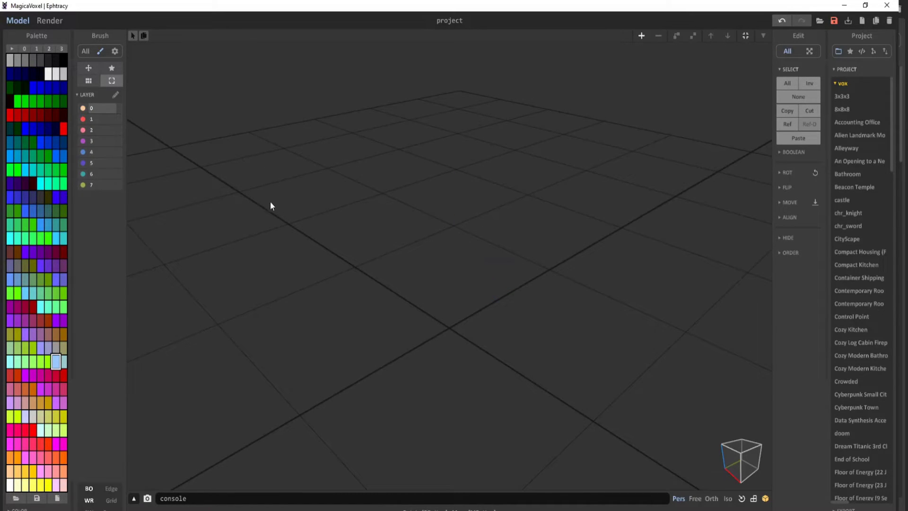
Switch to the greyscale palette and import the TutorialHeightMap PNG as a flat voxel model.
click(49, 48)
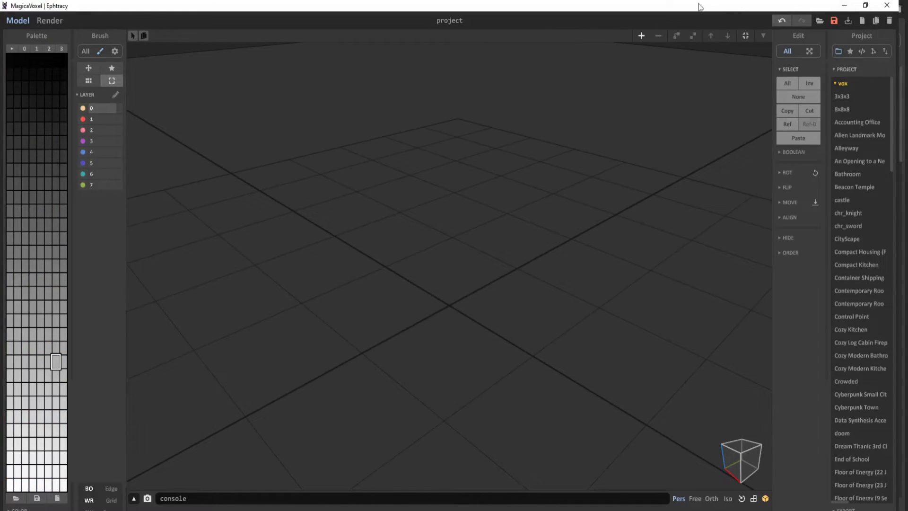
drag(622, 6, 556, 113)
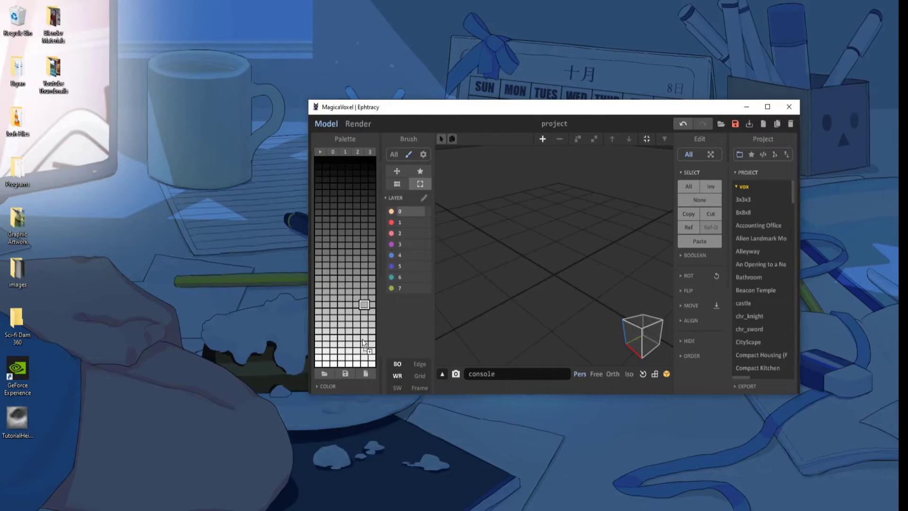
drag(550, 274, 560, 276)
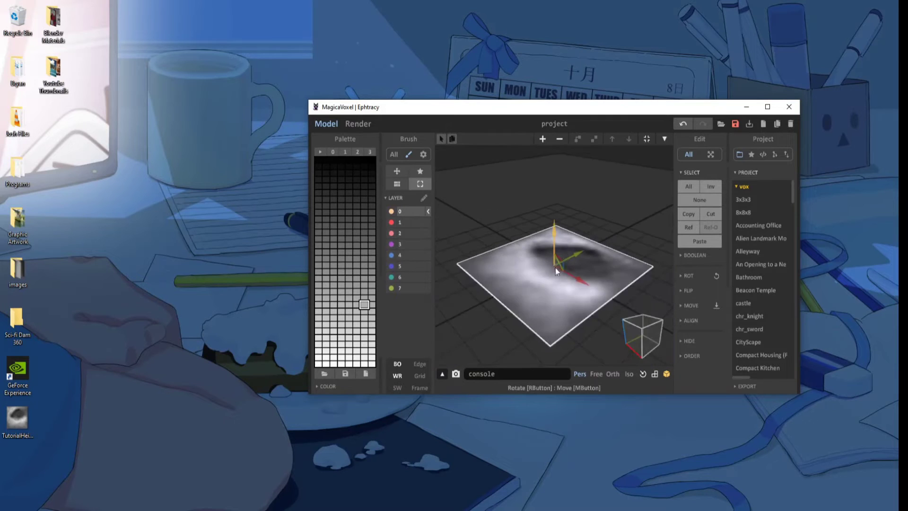
click(768, 106)
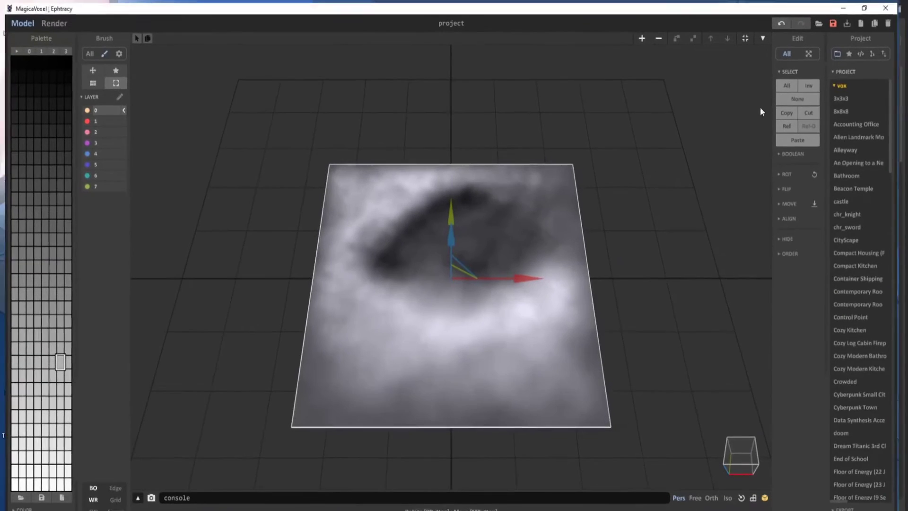
Resize the flat heightmap model from 256 × 256 × 1 to 256 × 256 × 256.
right_drag(564, 237, 534, 203)
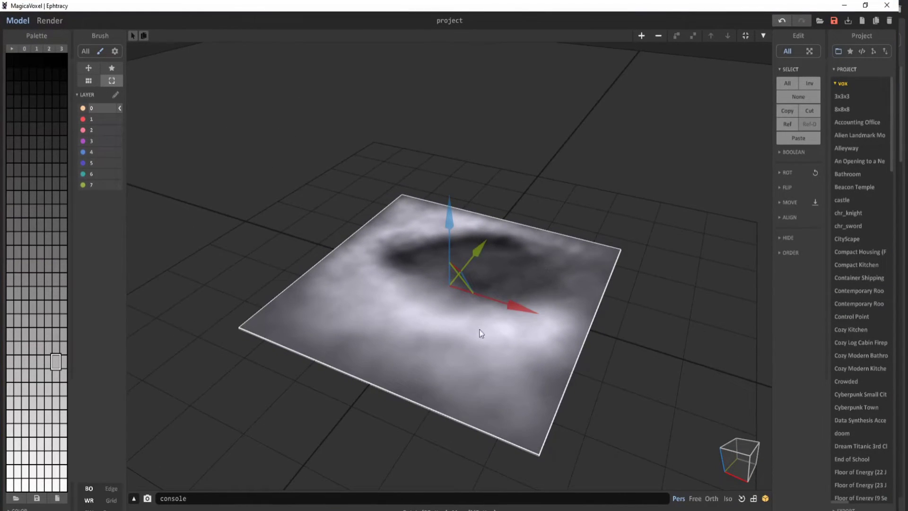
click(767, 38)
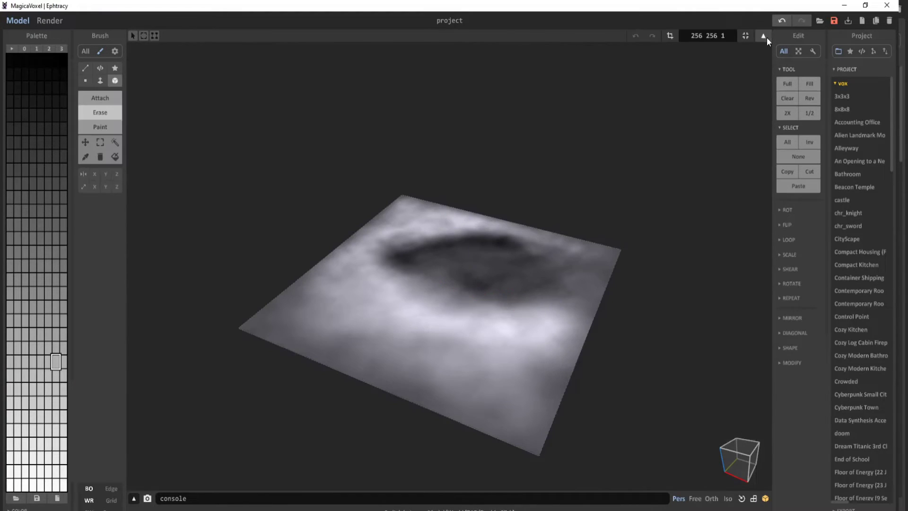
mouse_move(546, 249)
right_down()
mouse_move(533, 260)
mouse_move(543, 265)
right_up()
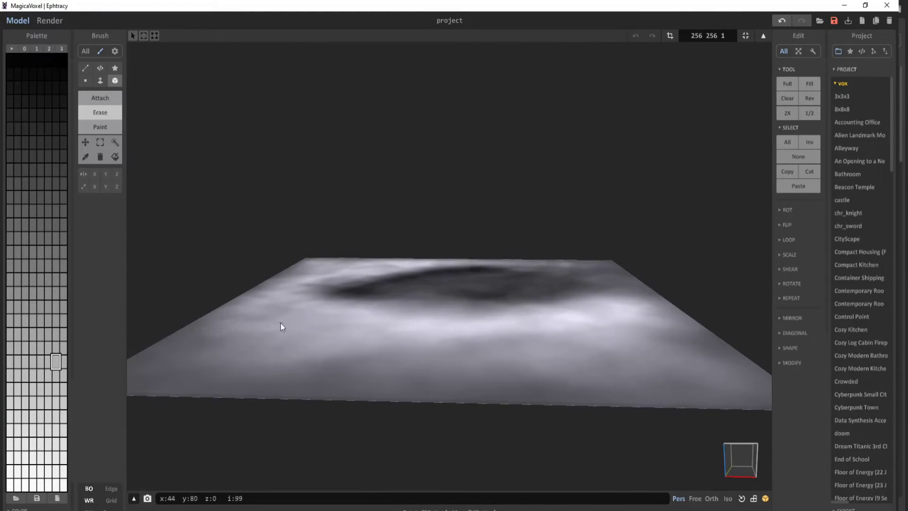
right_drag(282, 326, 300, 365)
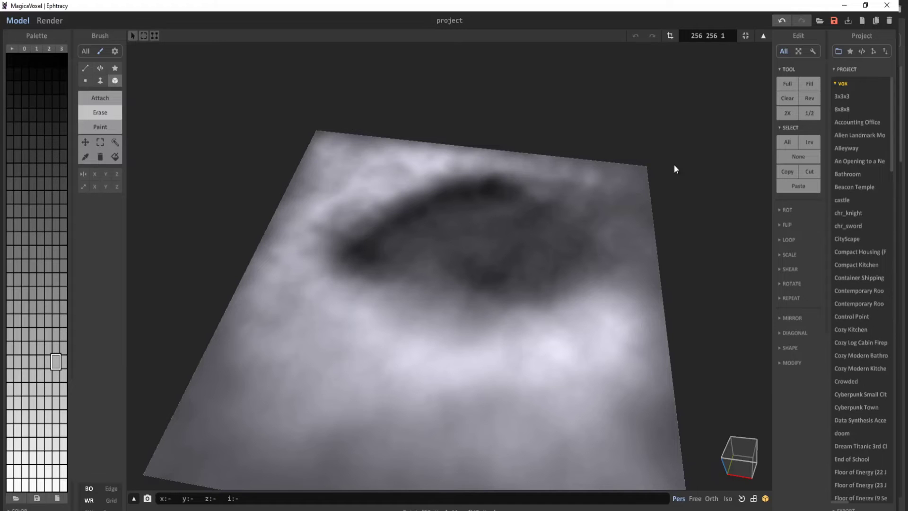
key(grave)
key(grave)
scroll(609, 166, down, 5)
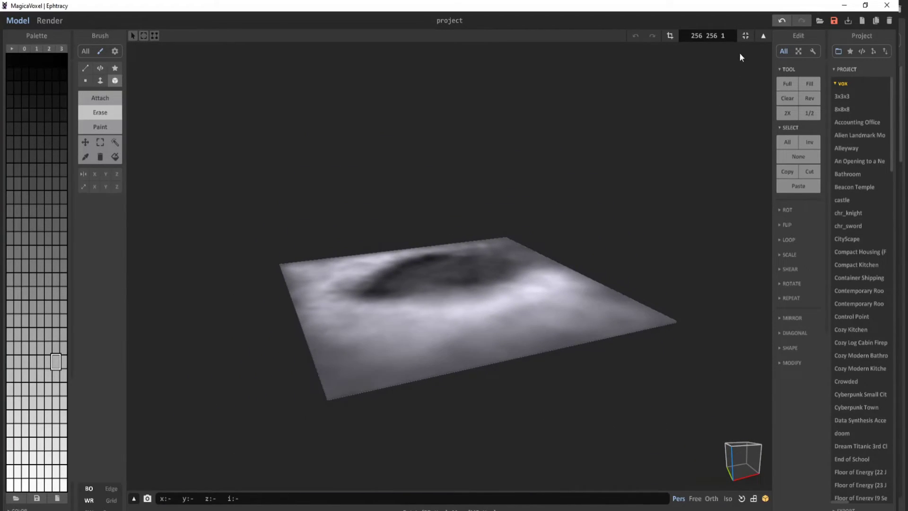
key(grave)
text(256)
key(Return)
scroll(510, 231, down, 3)
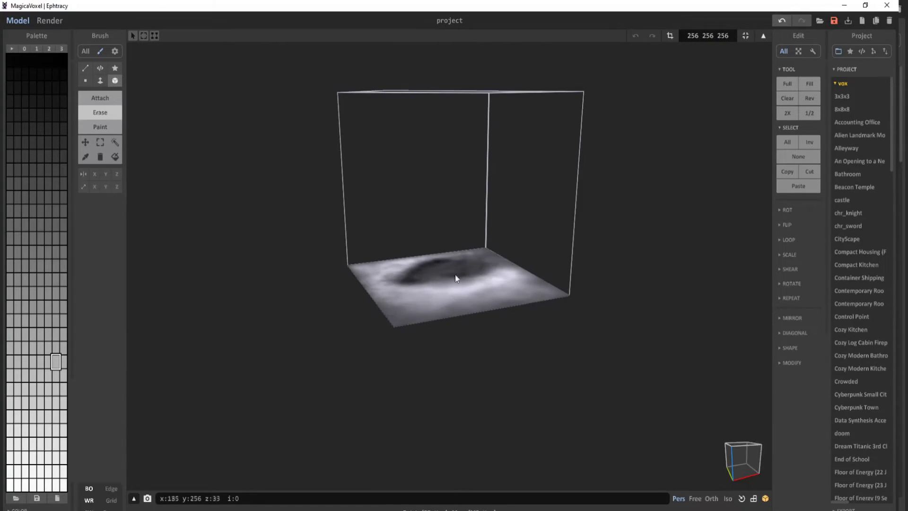
right_drag(500, 284, 528, 282)
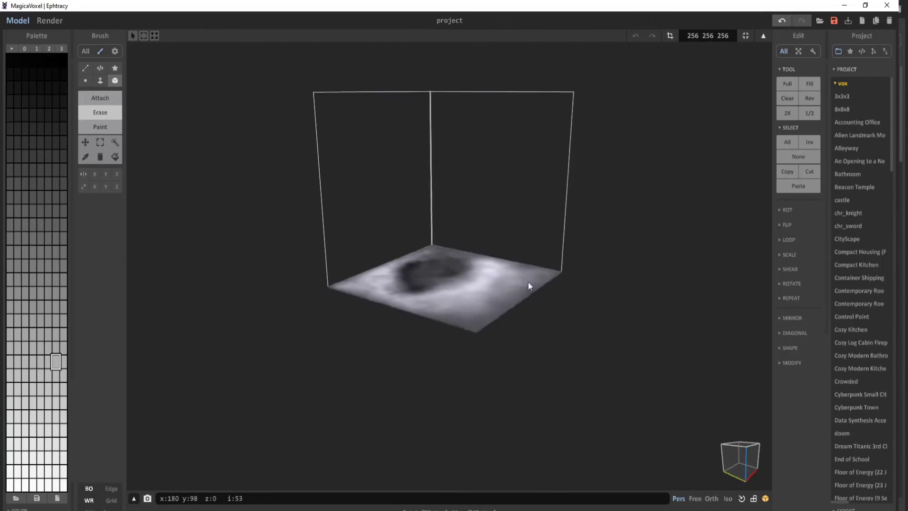
scroll(522, 176, up, 3)
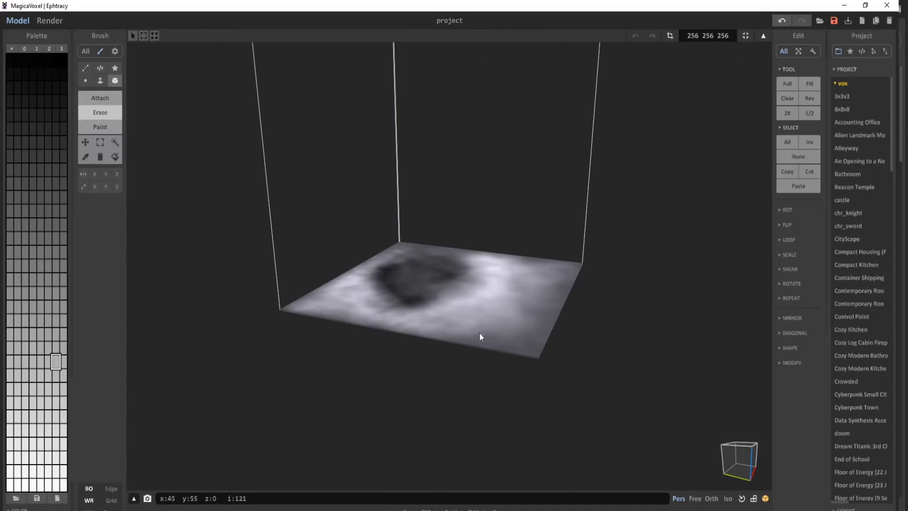
Run 'xs height' to extrude the height map into voxel mountains, then recolour them dark grey.
click(553, 498)
text(xs height)
key(Return)
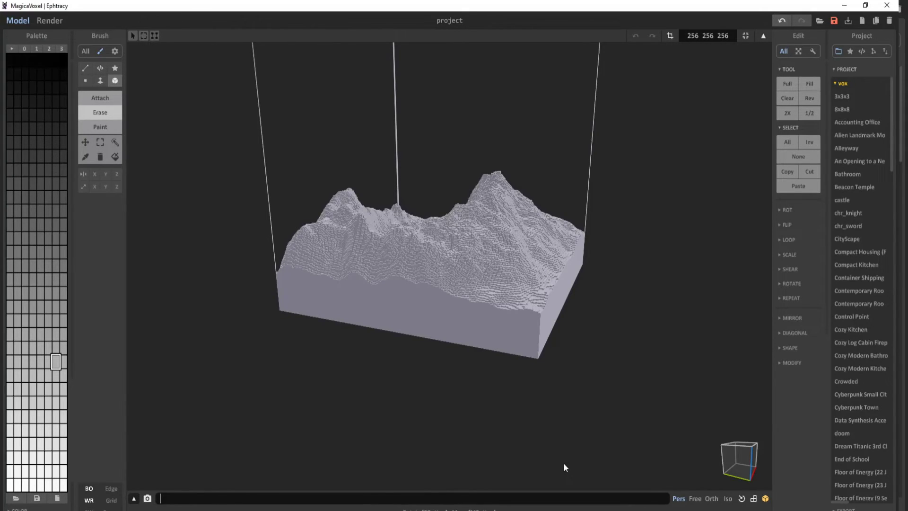
right_drag(563, 462, 549, 250)
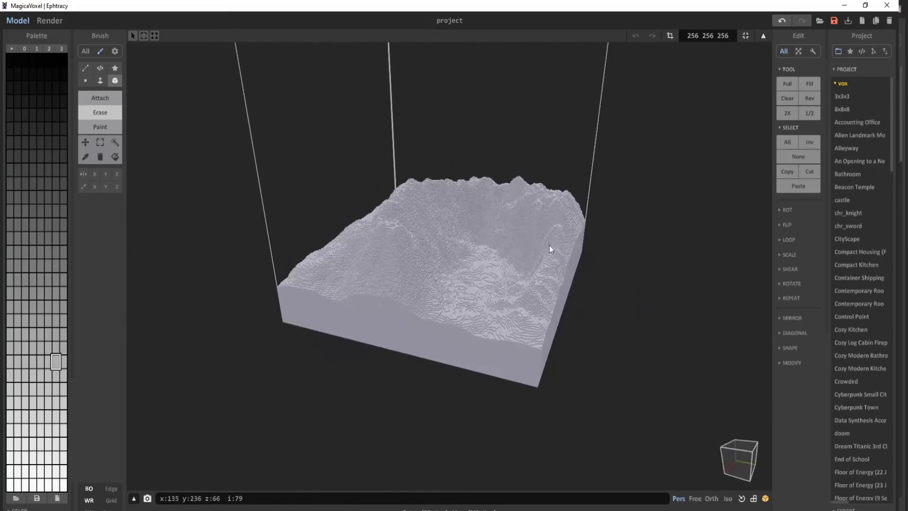
right_drag(523, 211, 558, 234)
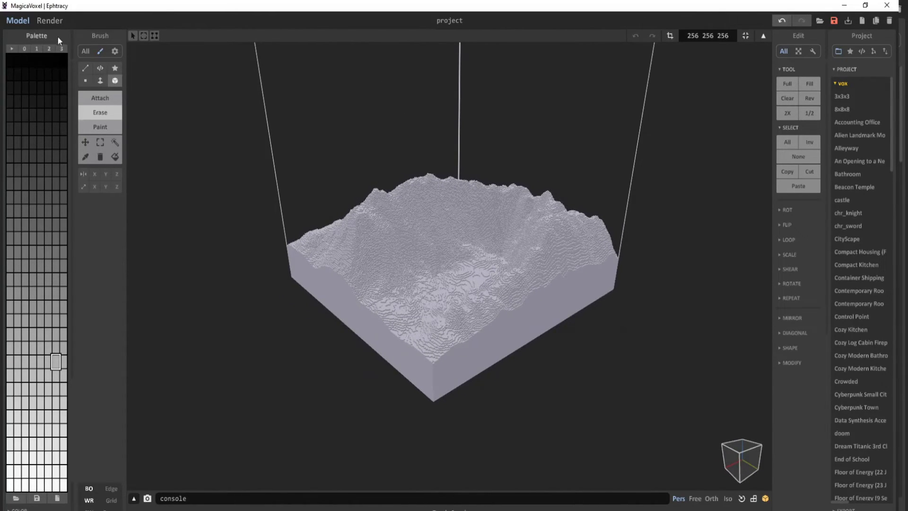
click(62, 48)
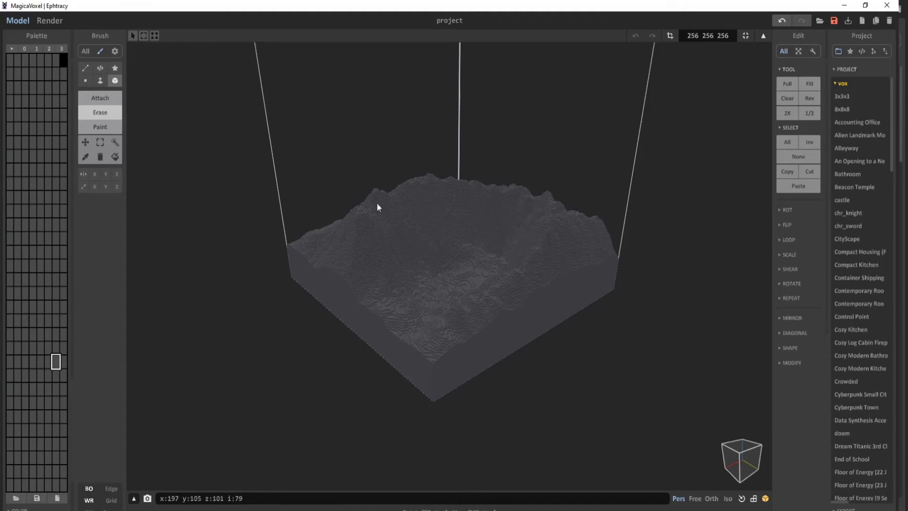
click(51, 21)
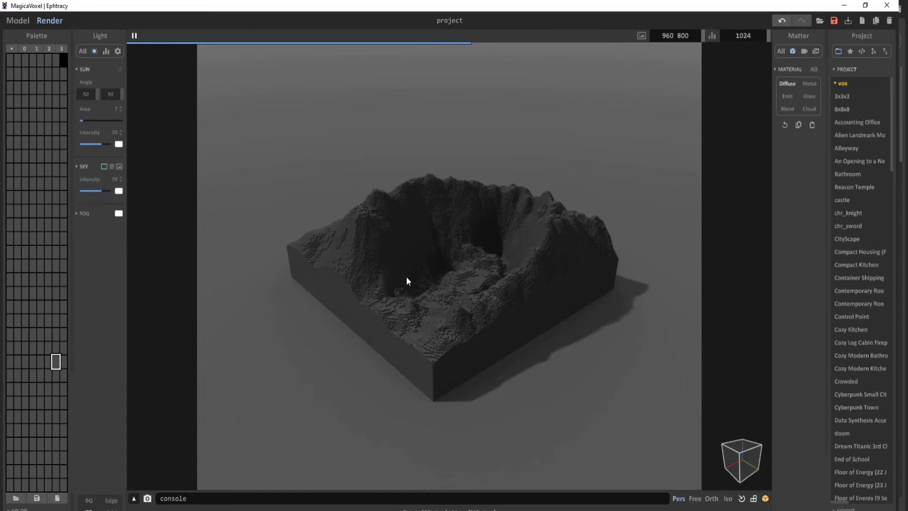
right_drag(496, 272, 427, 266)
scroll(366, 292, up, 3)
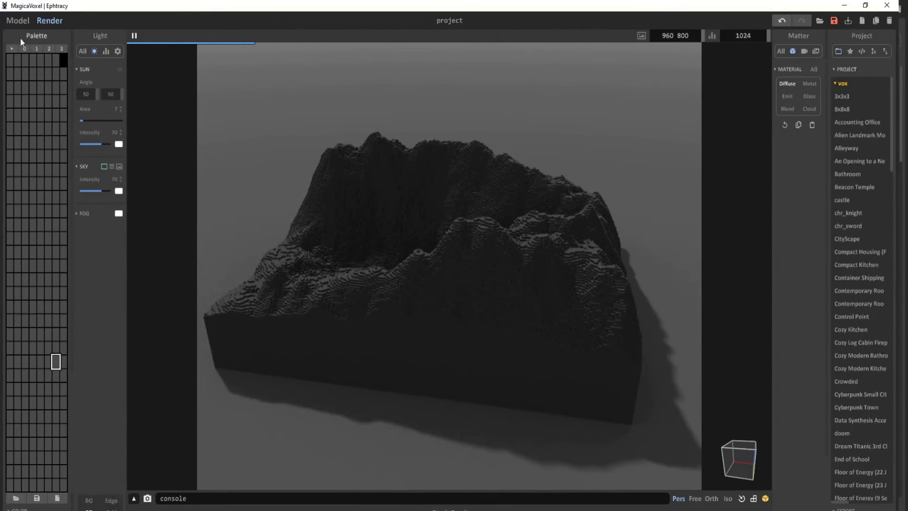
click(10, 73)
Set the brush to Attach with face mode and make the palette slot light cyan.
click(18, 21)
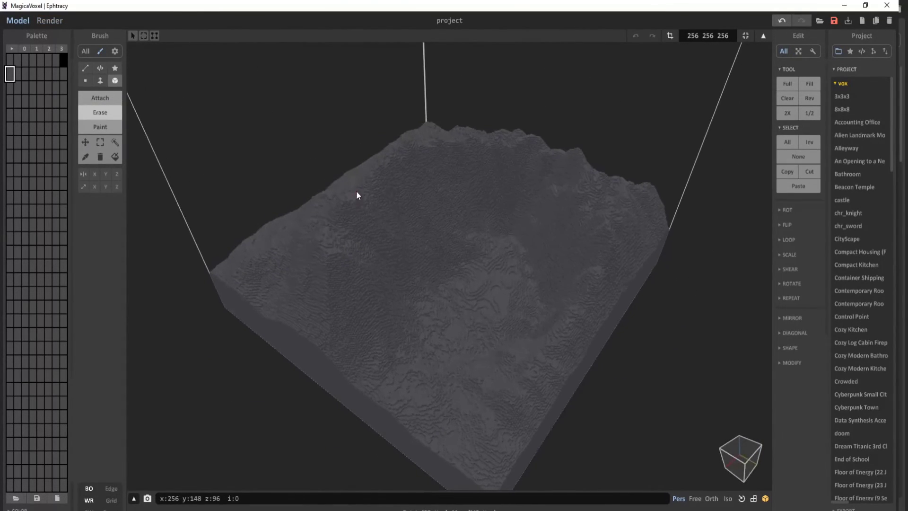
scroll(356, 194, up, 2)
click(100, 86)
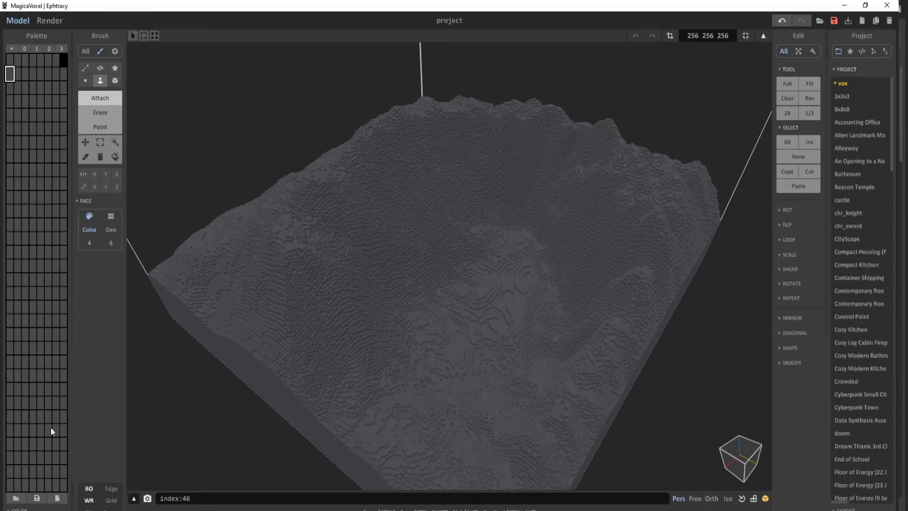
click(31, 509)
click(45, 501)
click(39, 474)
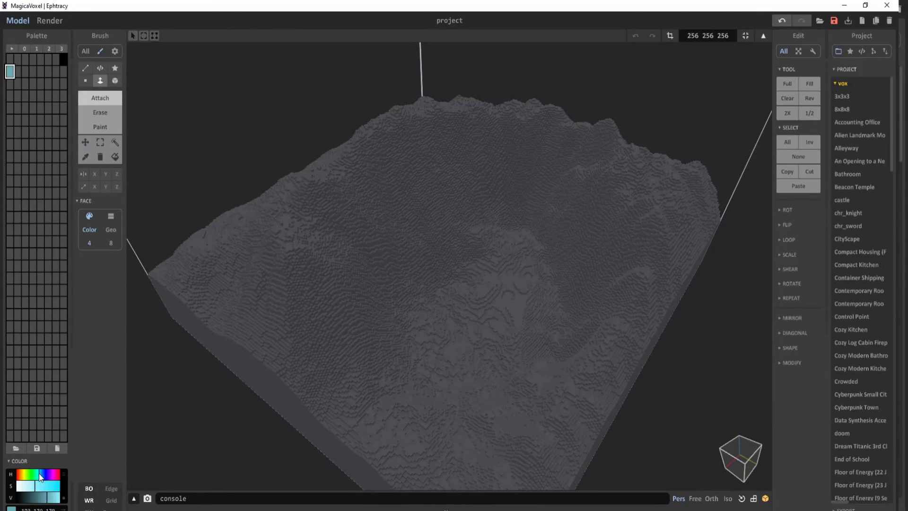
click(56, 498)
scroll(347, 248, up, 3)
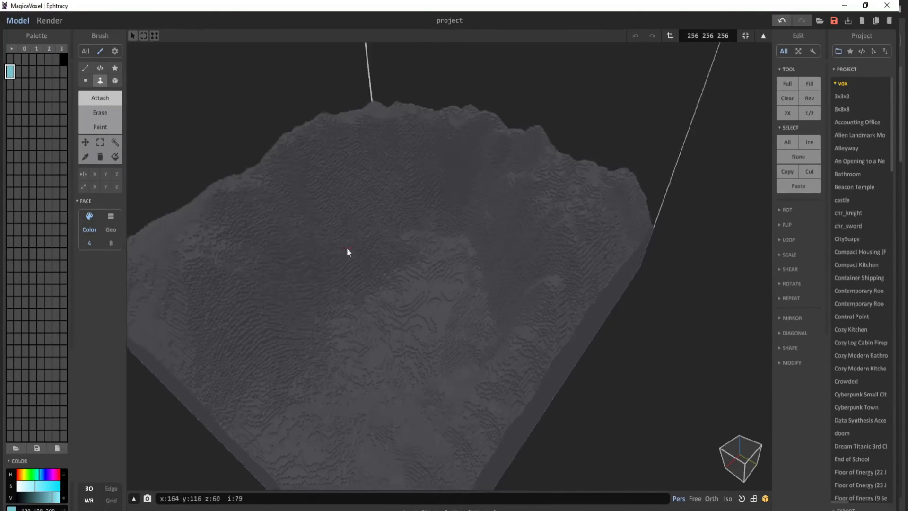
scroll(463, 242, up, 2)
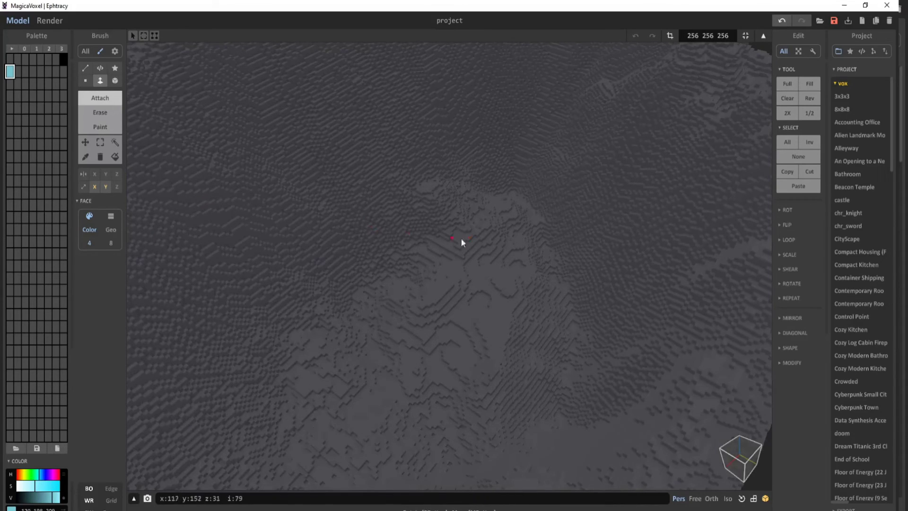
Fill the low basin with a cyan lake layer, undoing the fill that covered the base.
click(516, 197)
scroll(532, 132, down, 5)
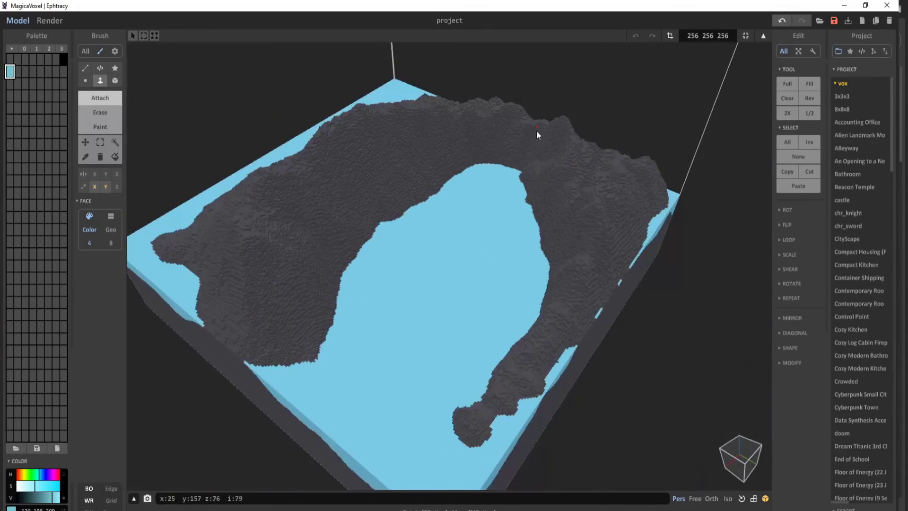
scroll(473, 207, down, 2)
scroll(512, 242, up, 5)
key(ctrl+z)
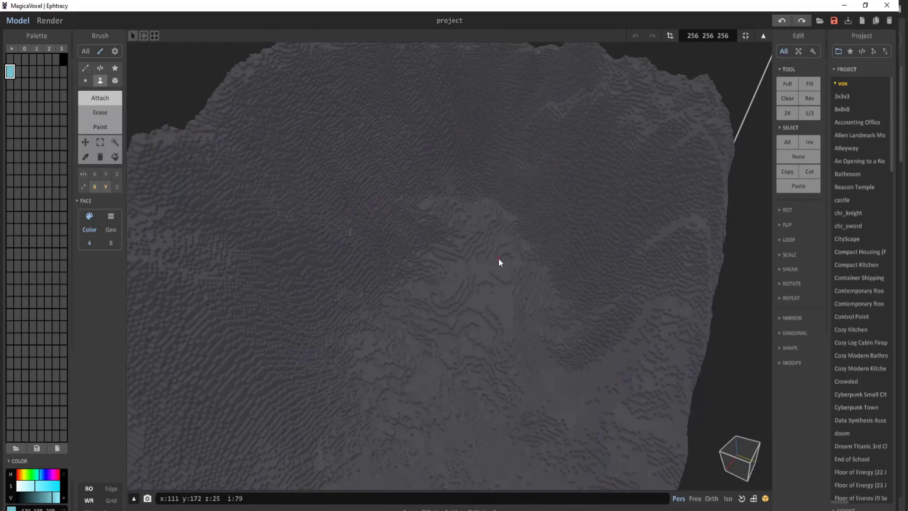
scroll(496, 261, up, 4)
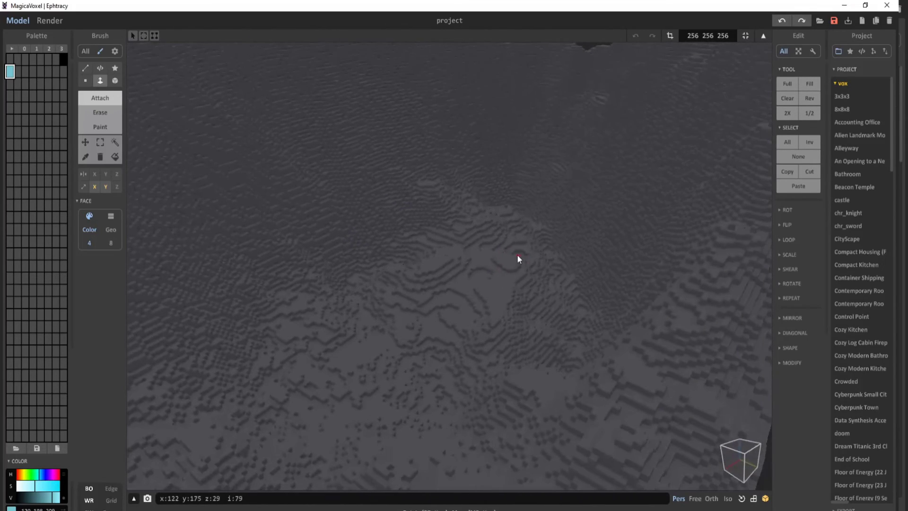
click(550, 252)
scroll(566, 187, up, 1)
scroll(509, 235, down, 6)
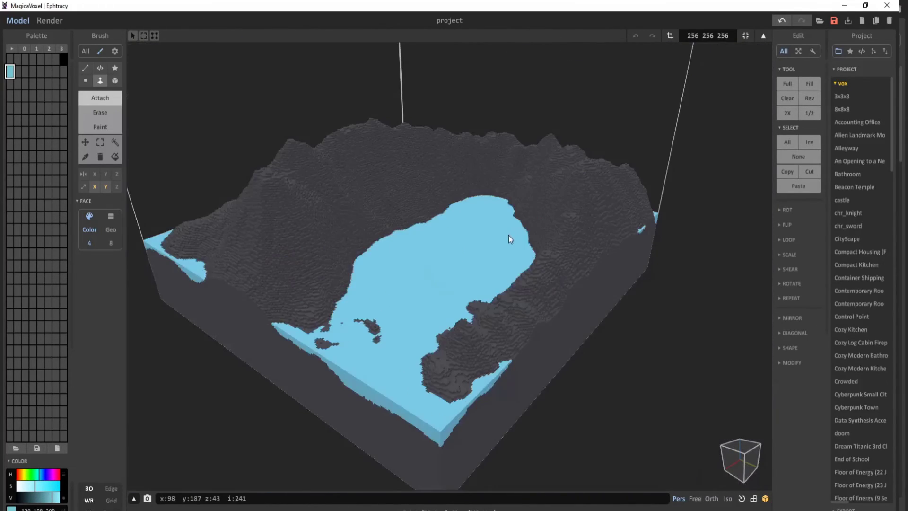
In the render view, give the lake a Cloud material and the grey terrain a metal material.
click(55, 24)
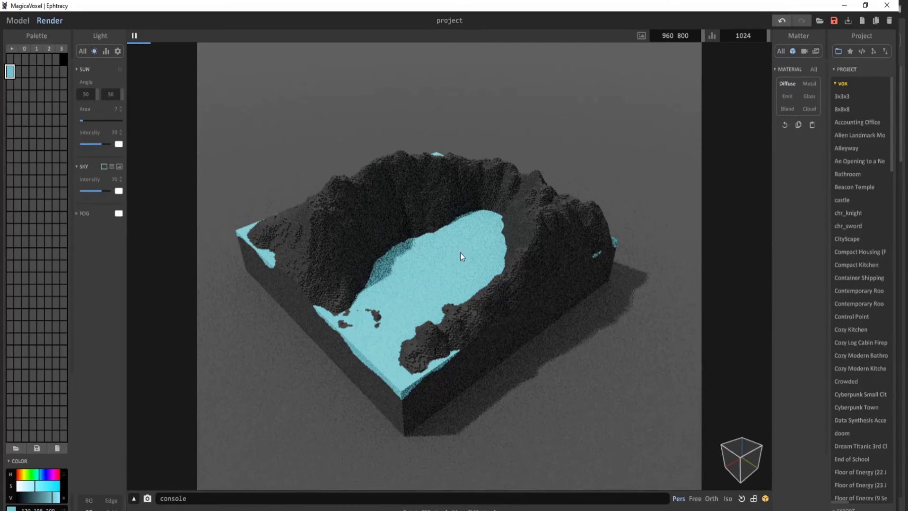
click(807, 109)
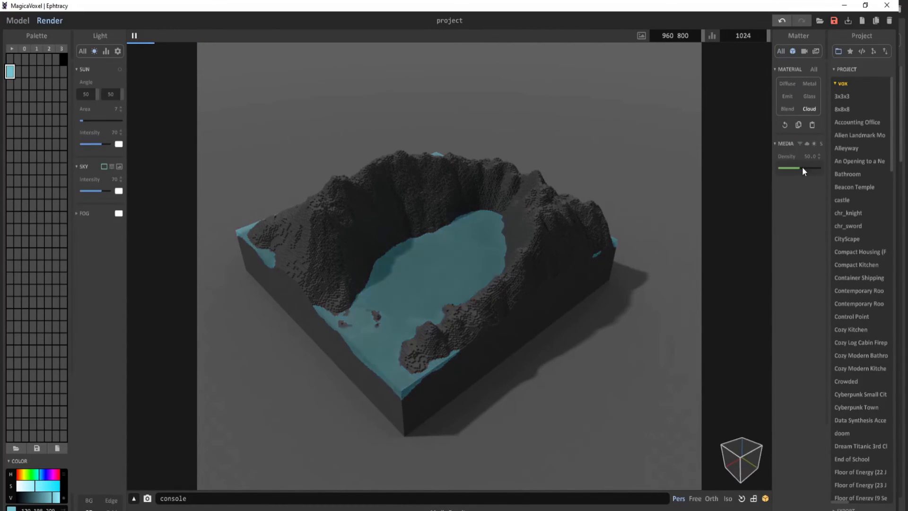
click(549, 229)
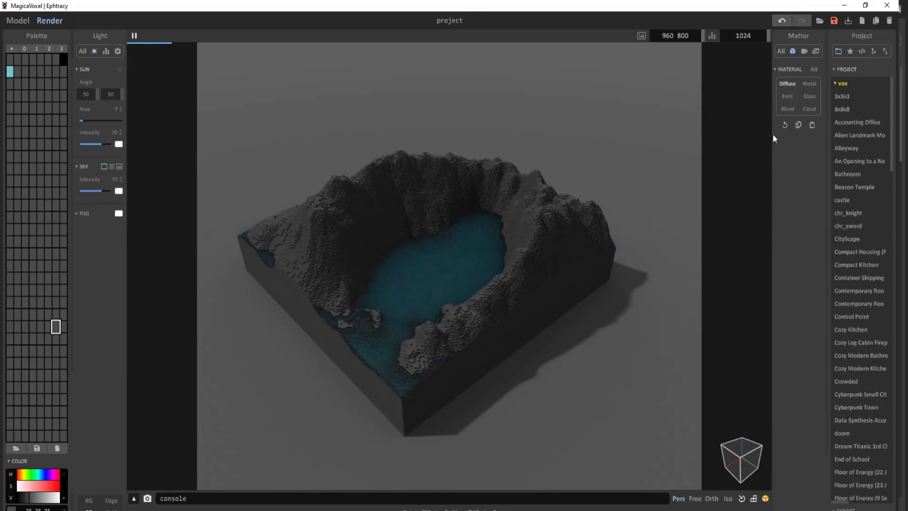
click(810, 84)
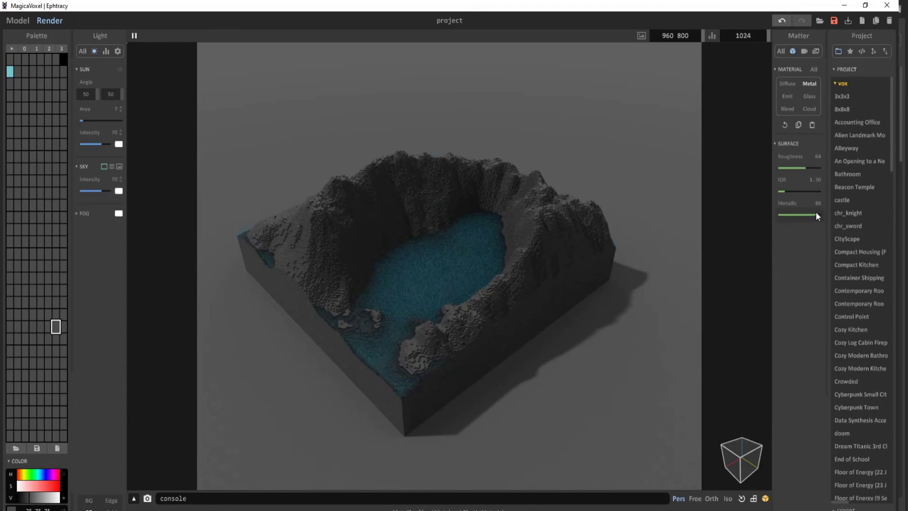
click(473, 258)
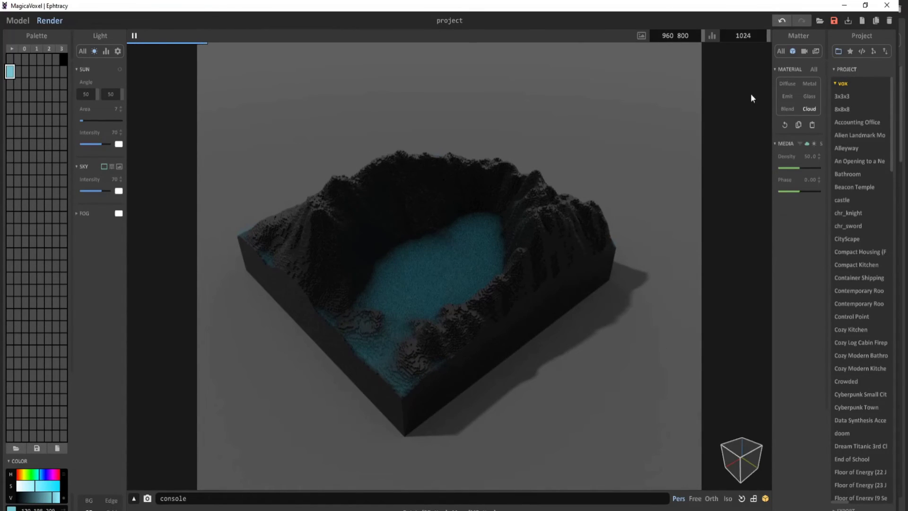
Set the camera Exposure to 6.0 and Vignette to 29.
click(804, 51)
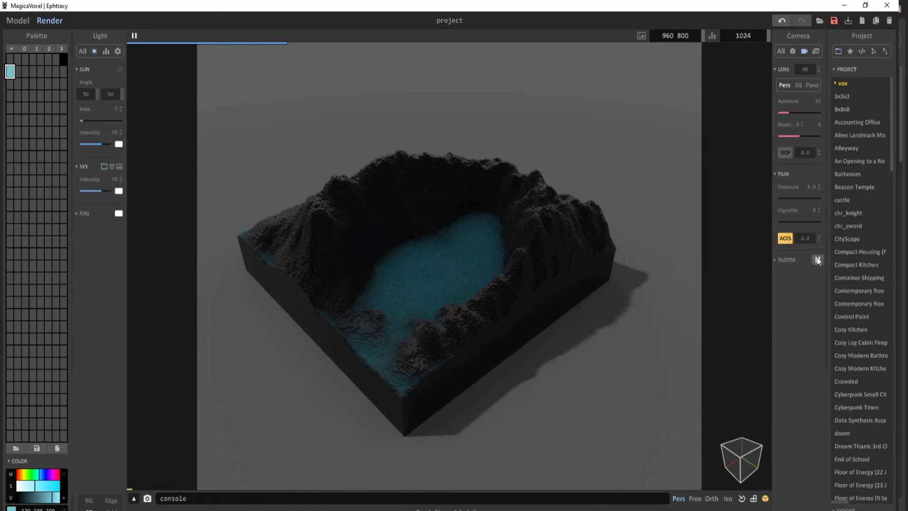
click(793, 198)
click(791, 222)
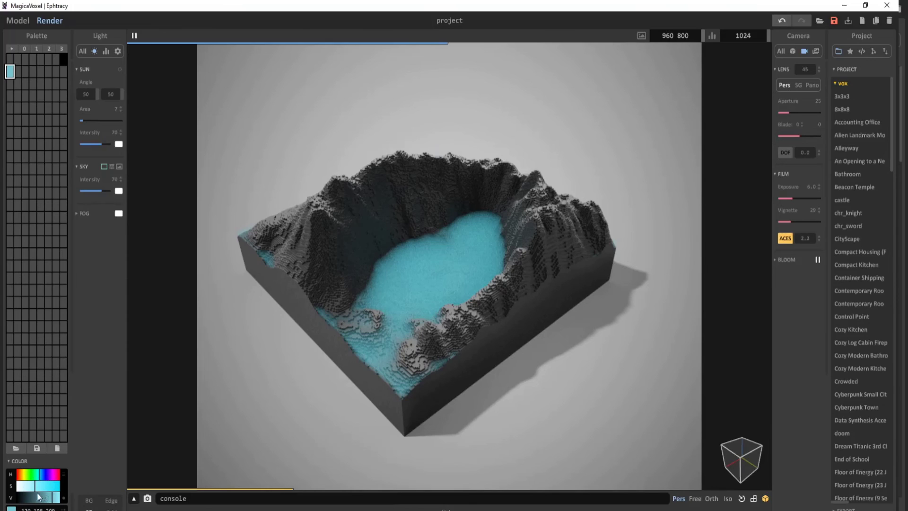
Keep the lake colour light cyan and orbit the render to inspect the basin.
drag(40, 496, 32, 497)
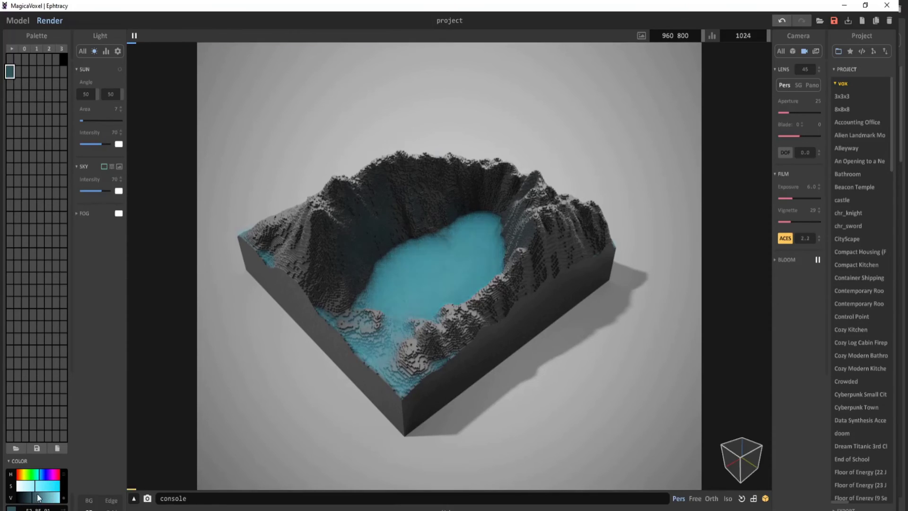
click(62, 503)
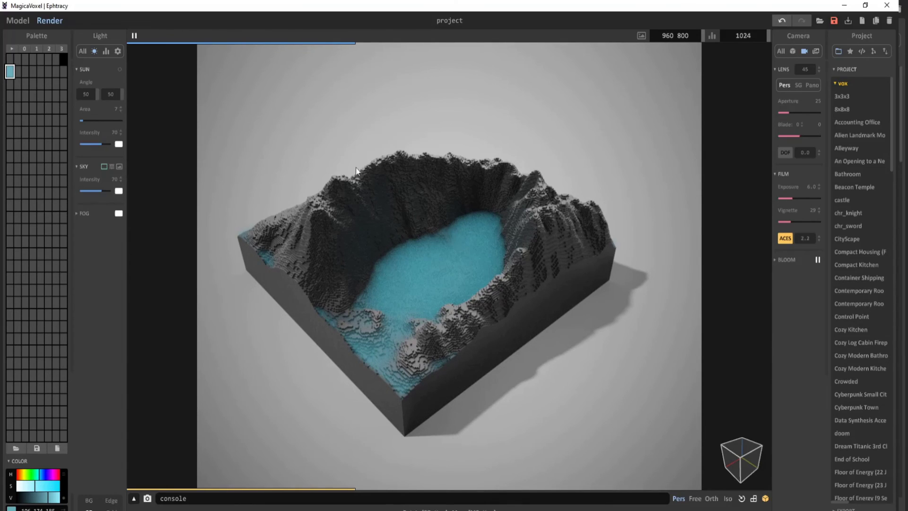
right_drag(319, 284, 454, 278)
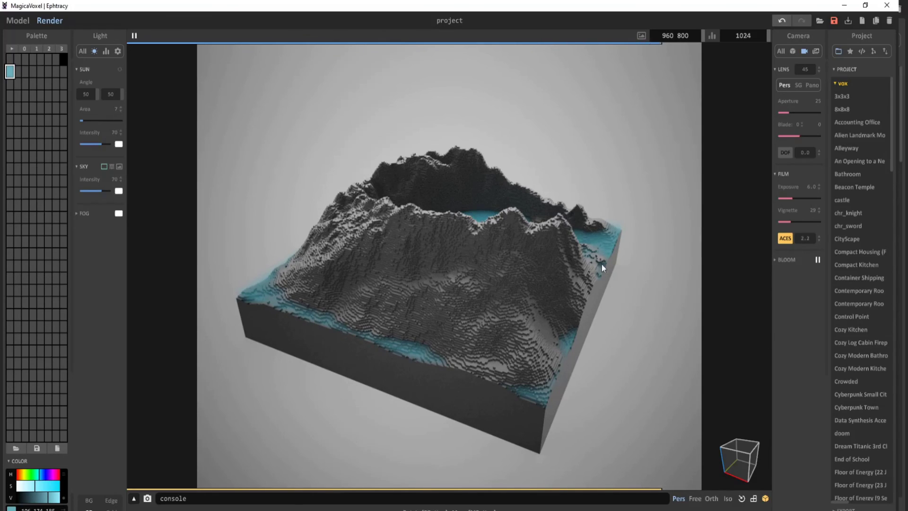
right_drag(511, 304, 486, 232)
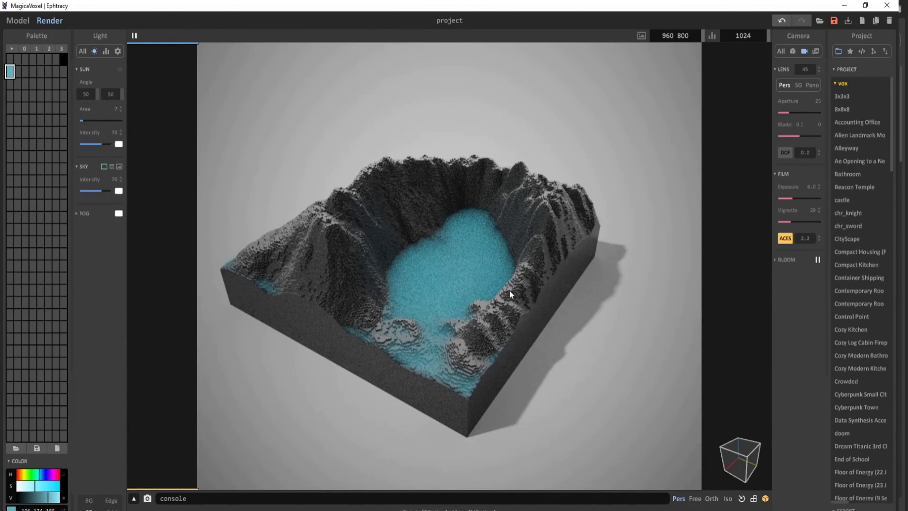